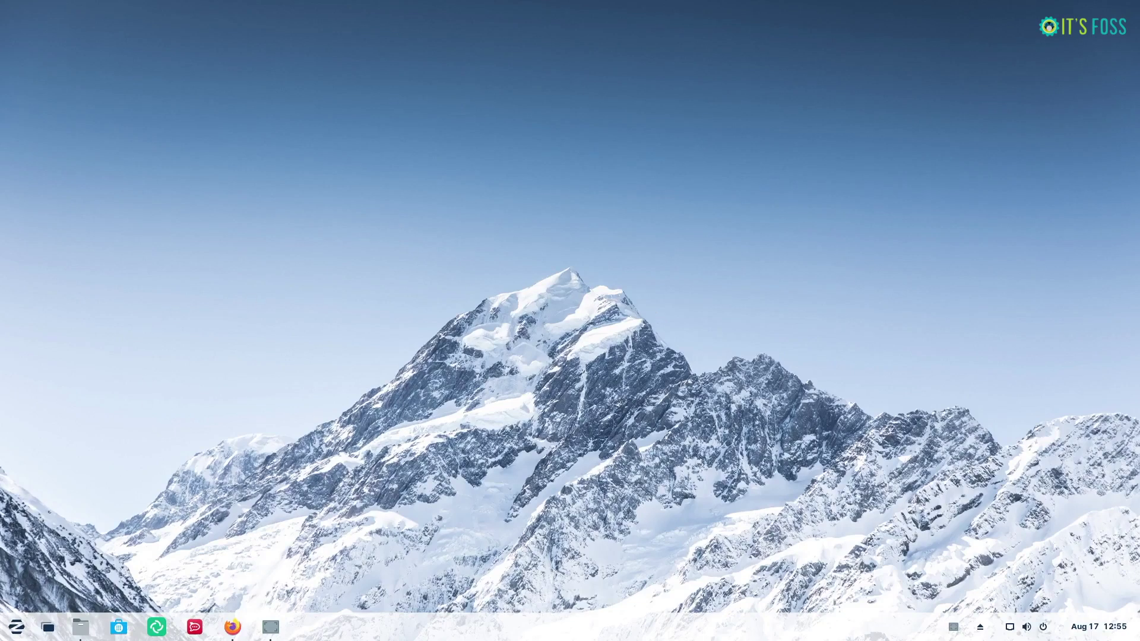
Search 'tour' in the app menu and launch the Tour app
left_click(3, 637)
type("tour")
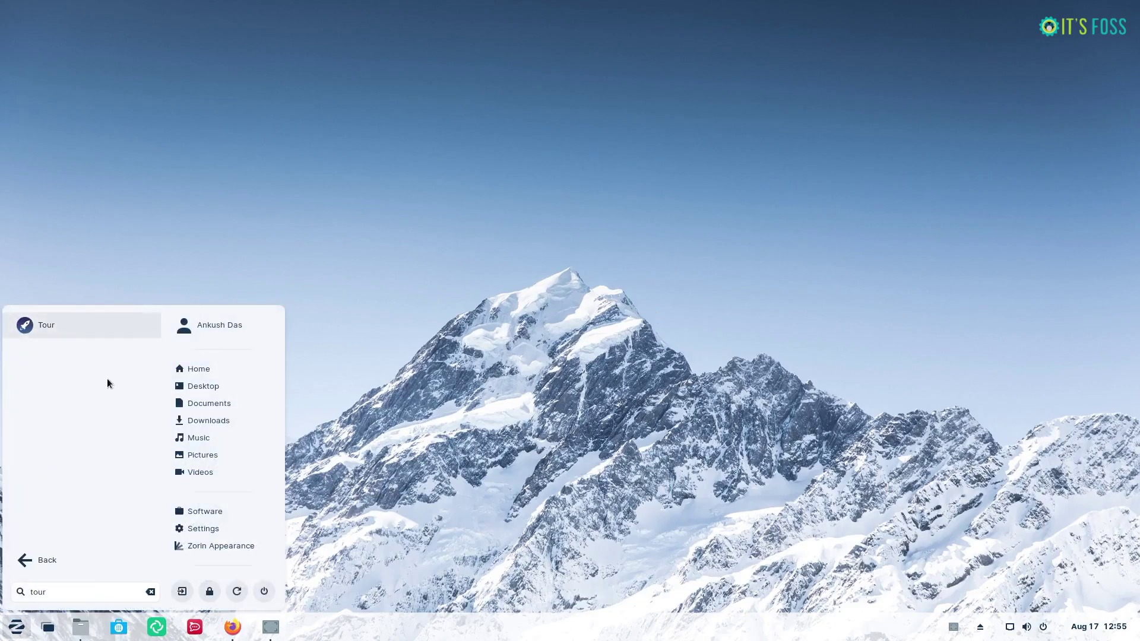
left_click(107, 328)
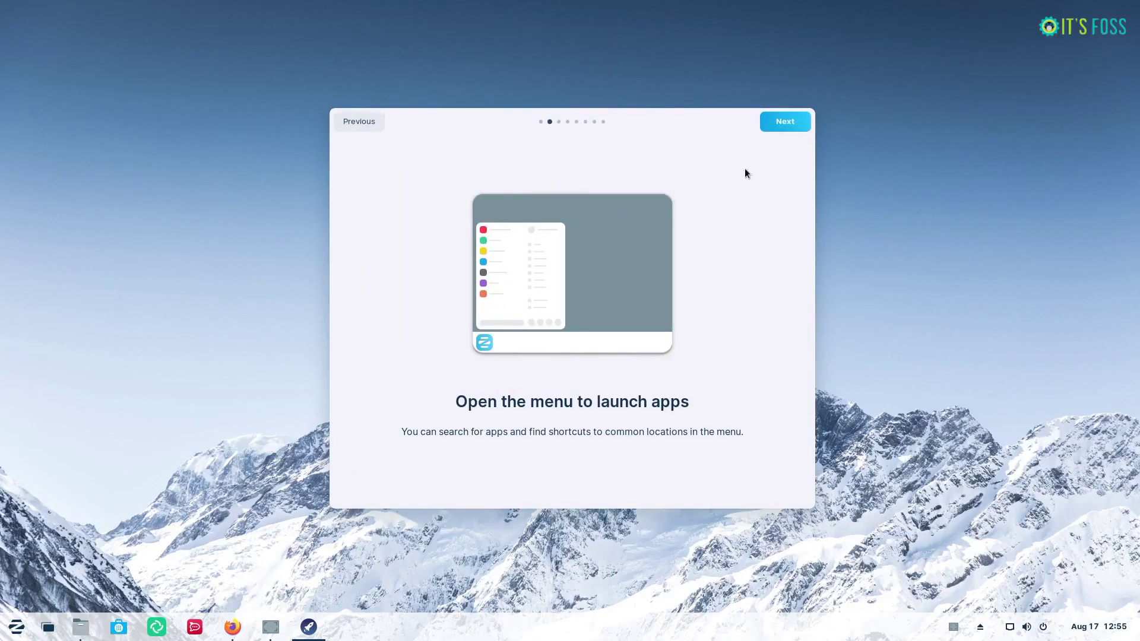
Page through the welcome tour from Zorin Appearance to the final page, then close it
left_click(785, 121)
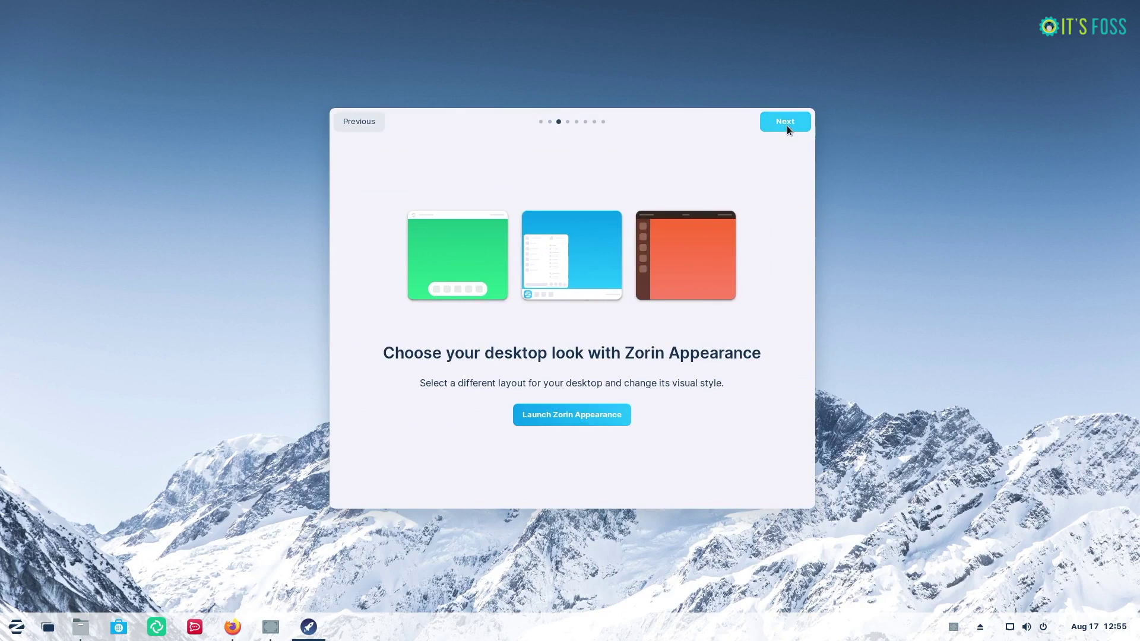
left_click(786, 125)
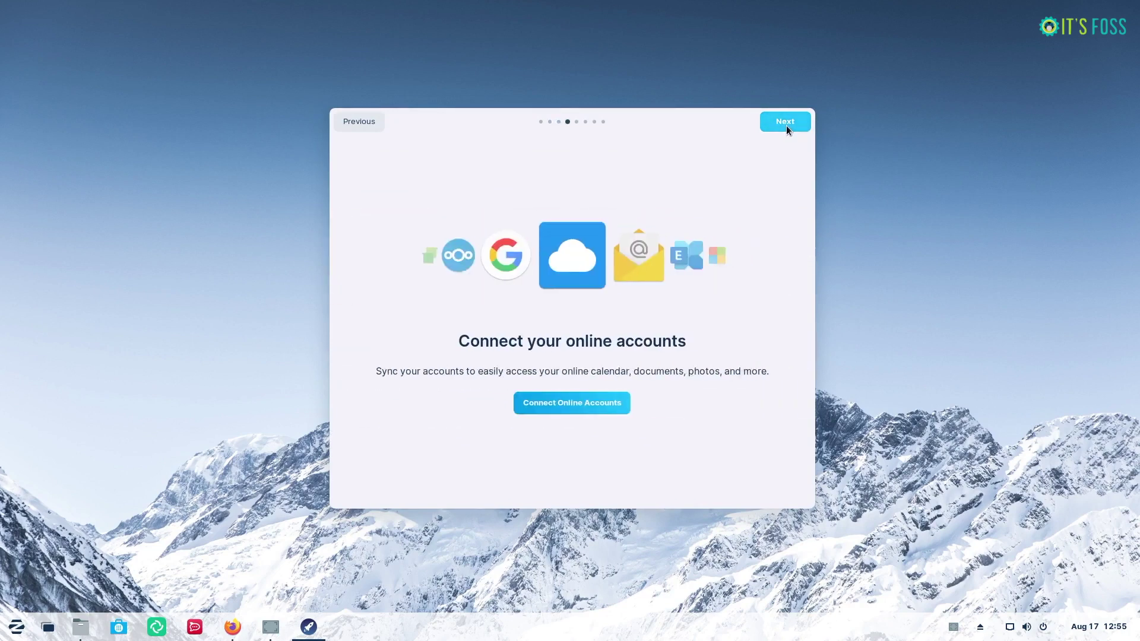
left_click(786, 126)
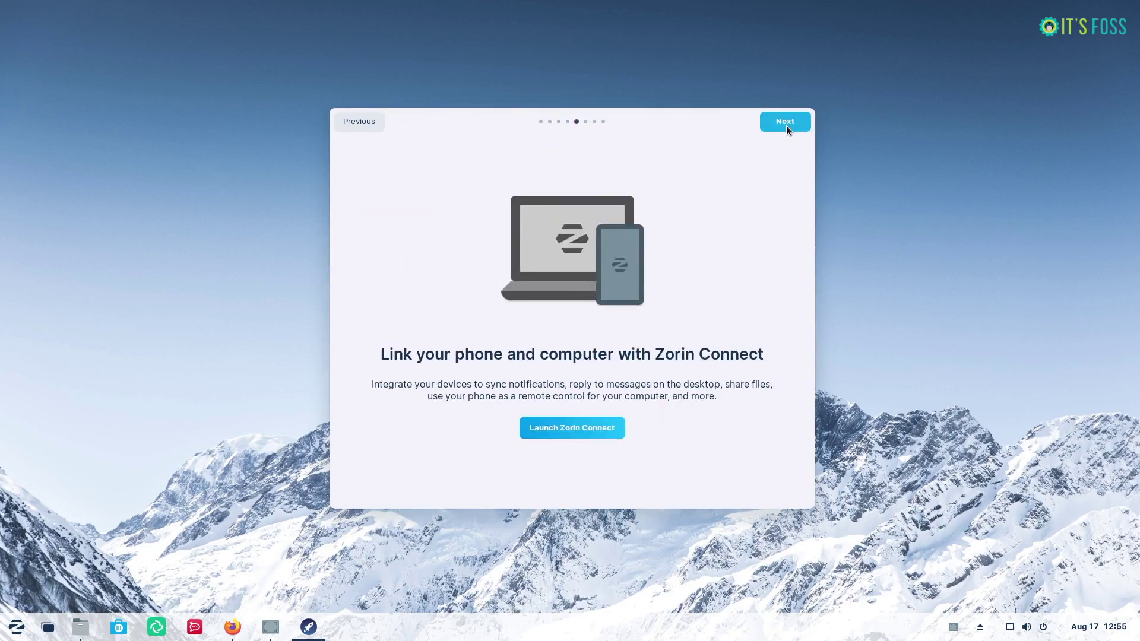
left_click(787, 126)
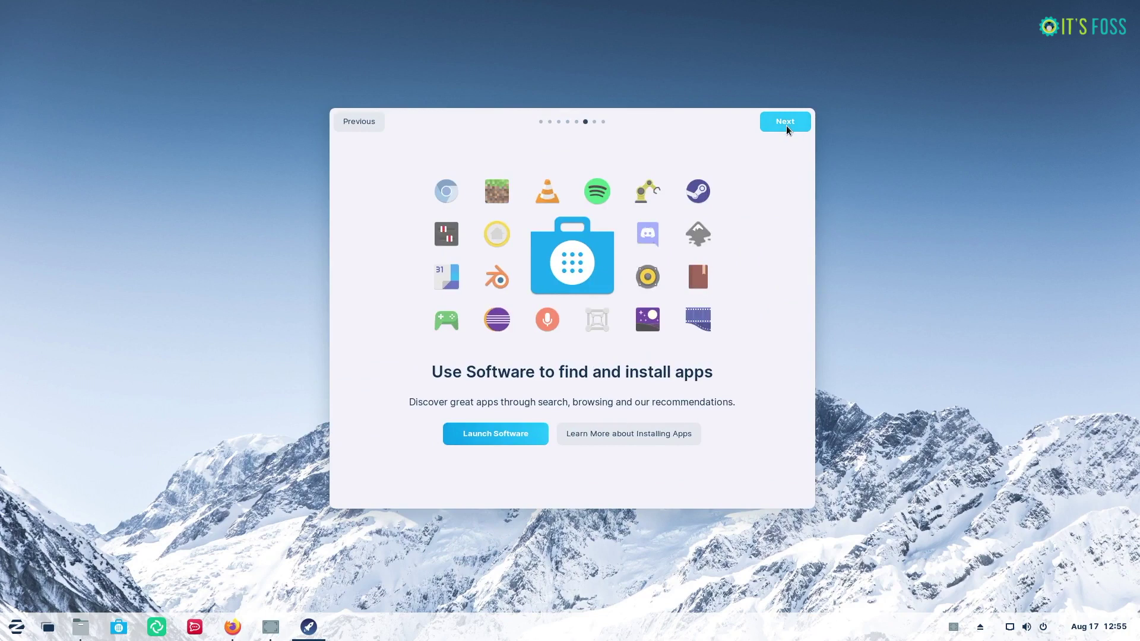
left_click(786, 126)
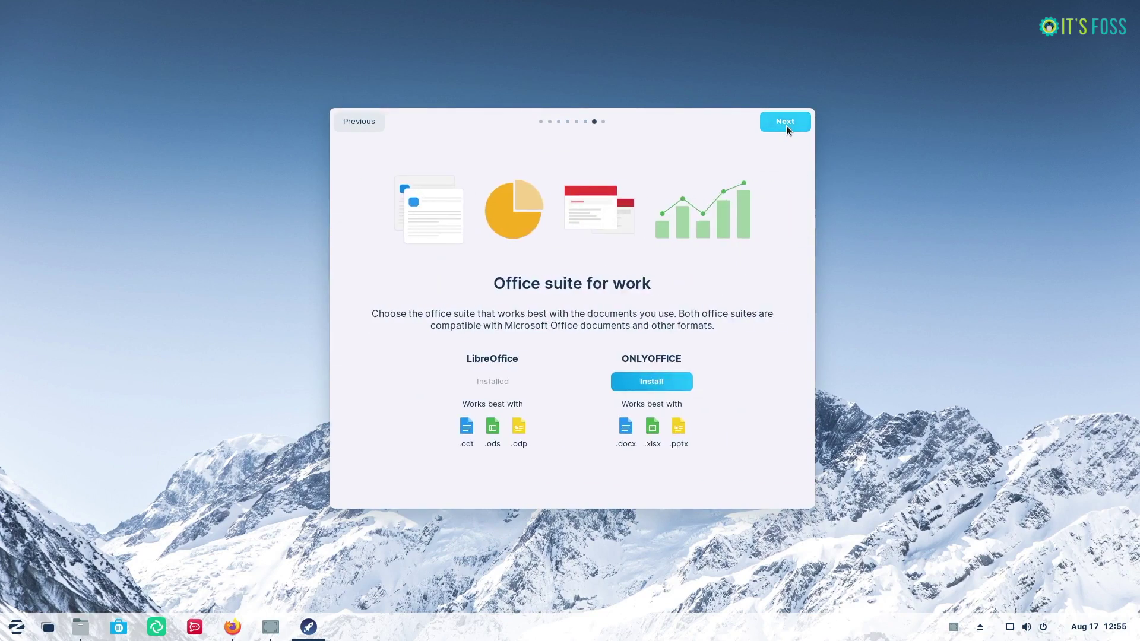
left_click(786, 126)
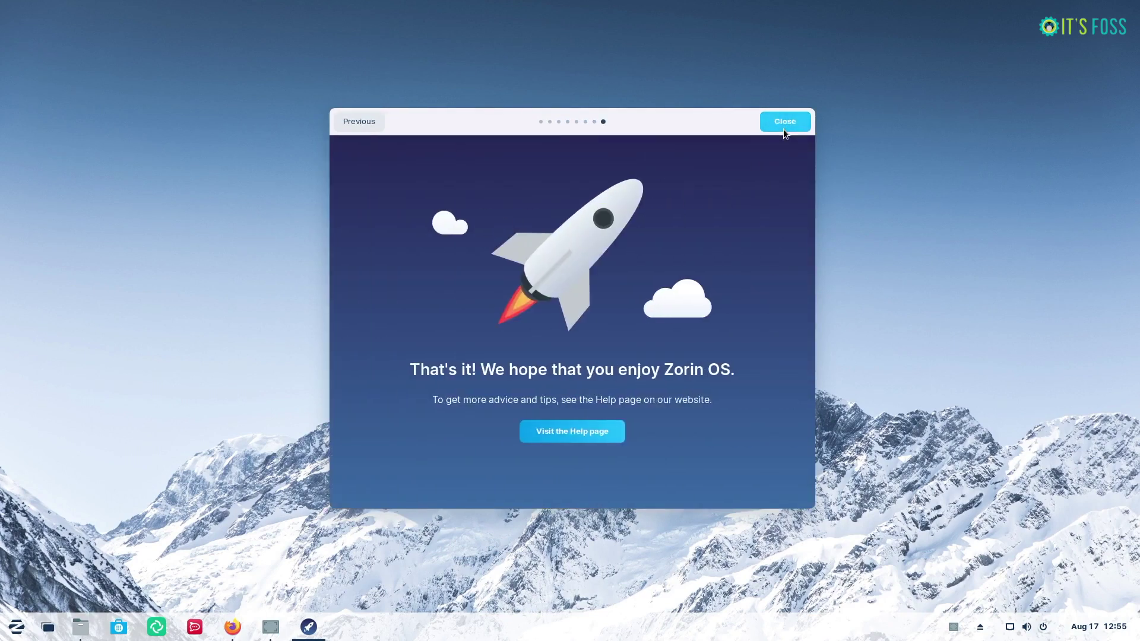
left_click(785, 125)
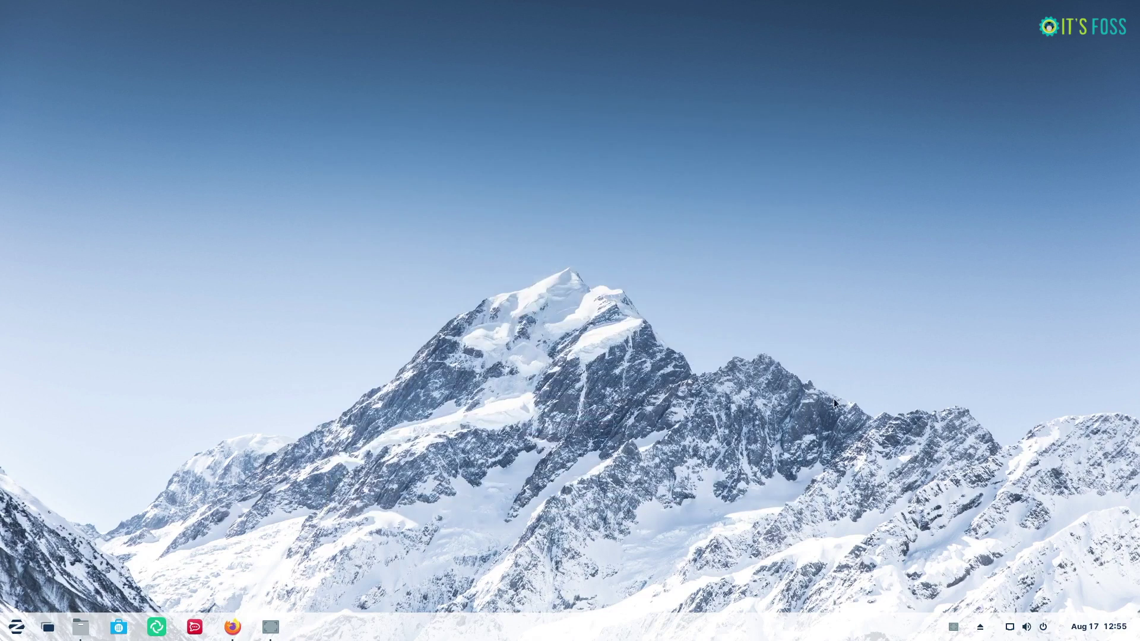
Glance at the app menu, system menu and calendar panel, then right-click the taskbar
left_click(17, 629)
left_click(16, 631)
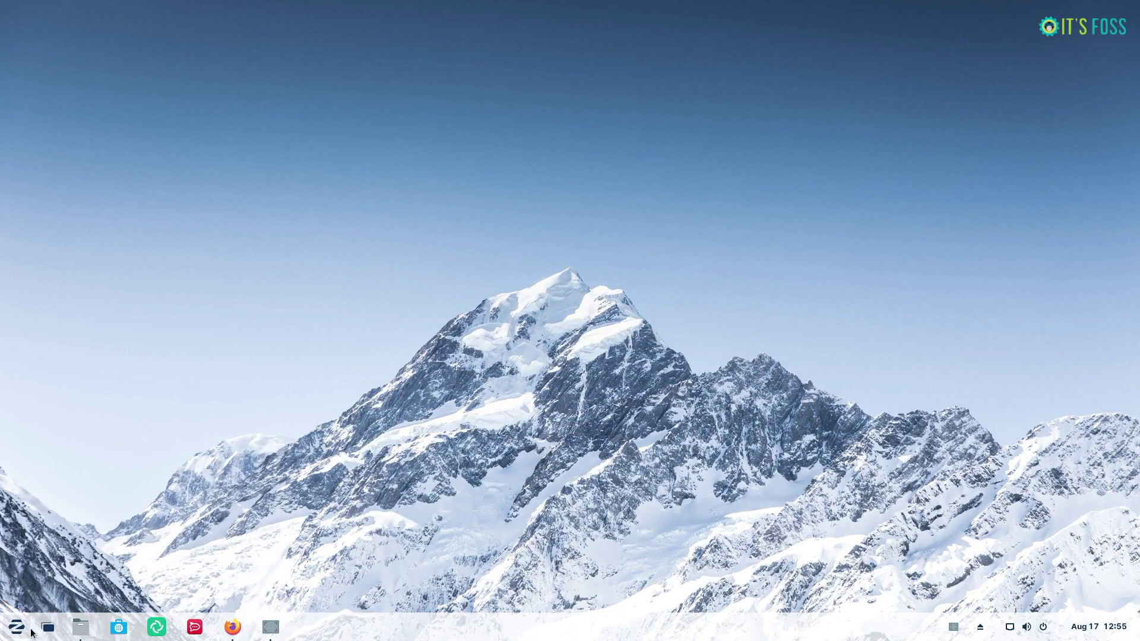
left_click(1038, 631)
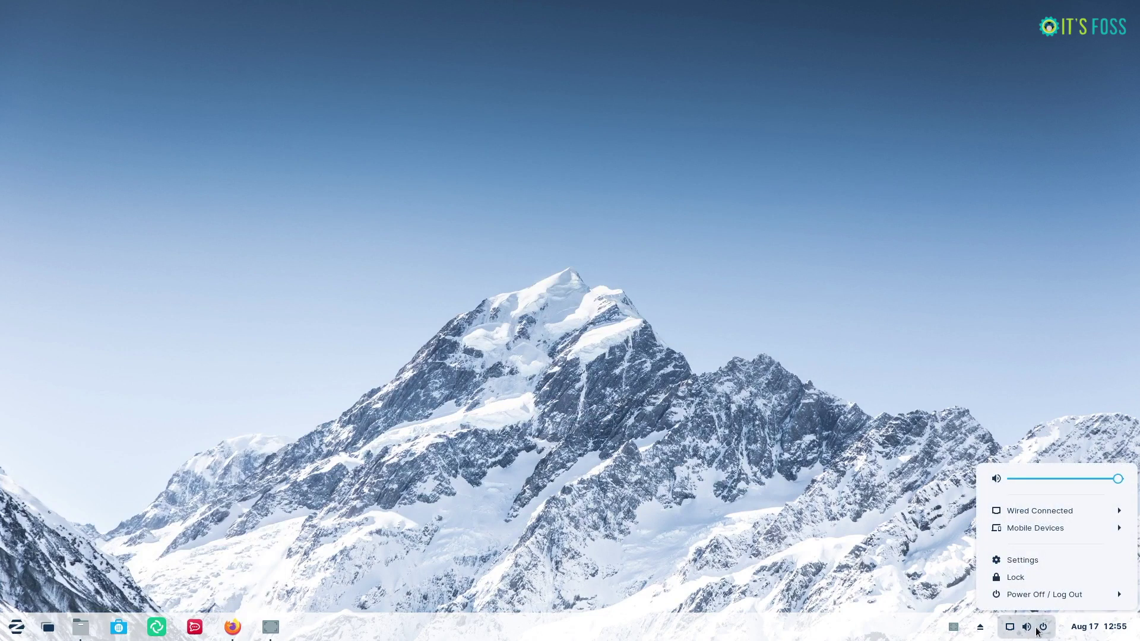
left_click(1075, 630)
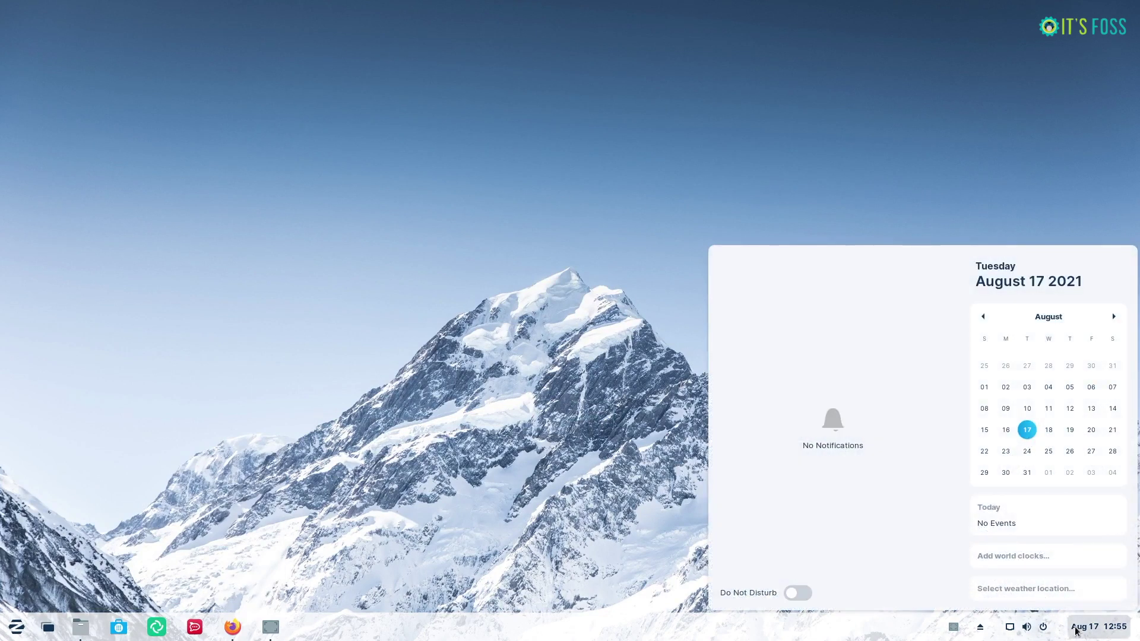
left_click(1075, 629)
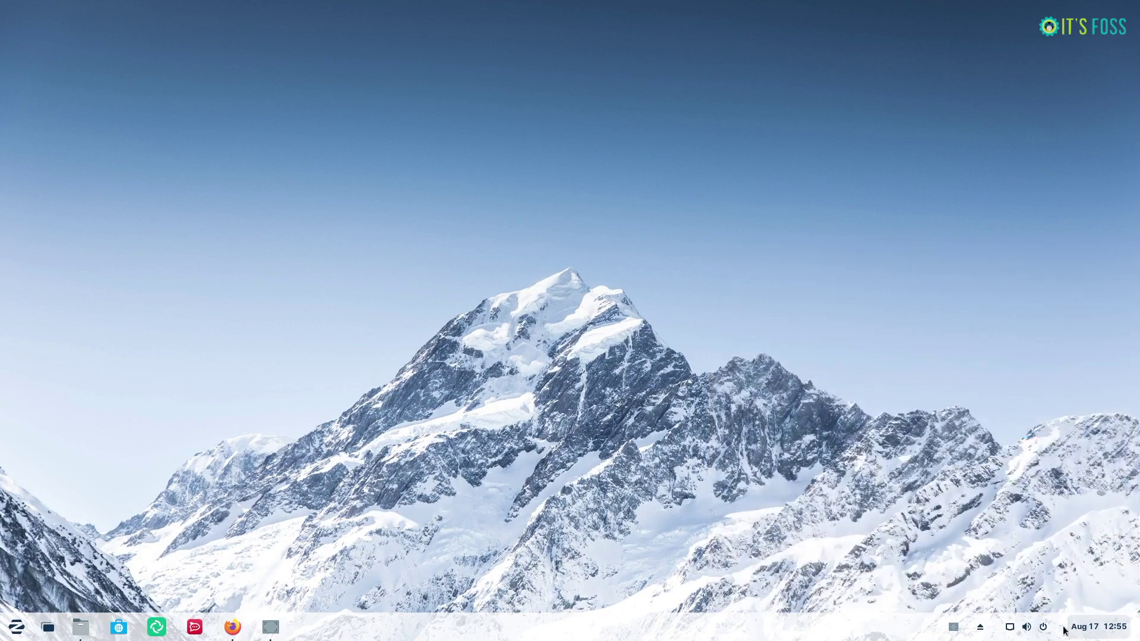
right_click(541, 631)
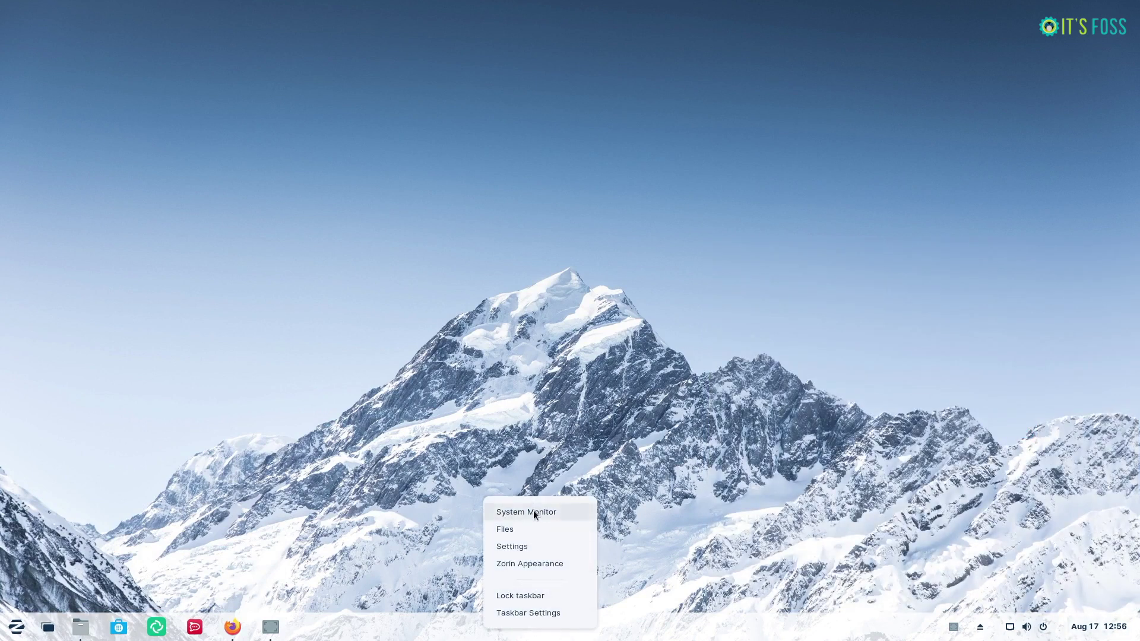
Launch Zorin Appearance and try the labelled window list, centred dock and top-panel layouts
left_click(541, 564)
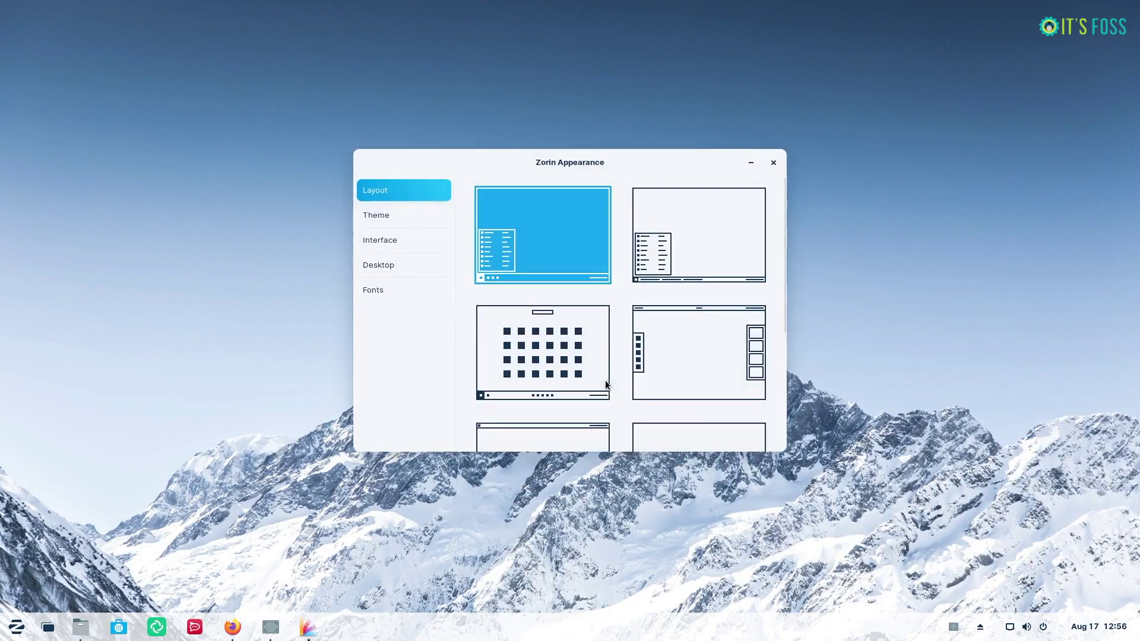
left_click(668, 249)
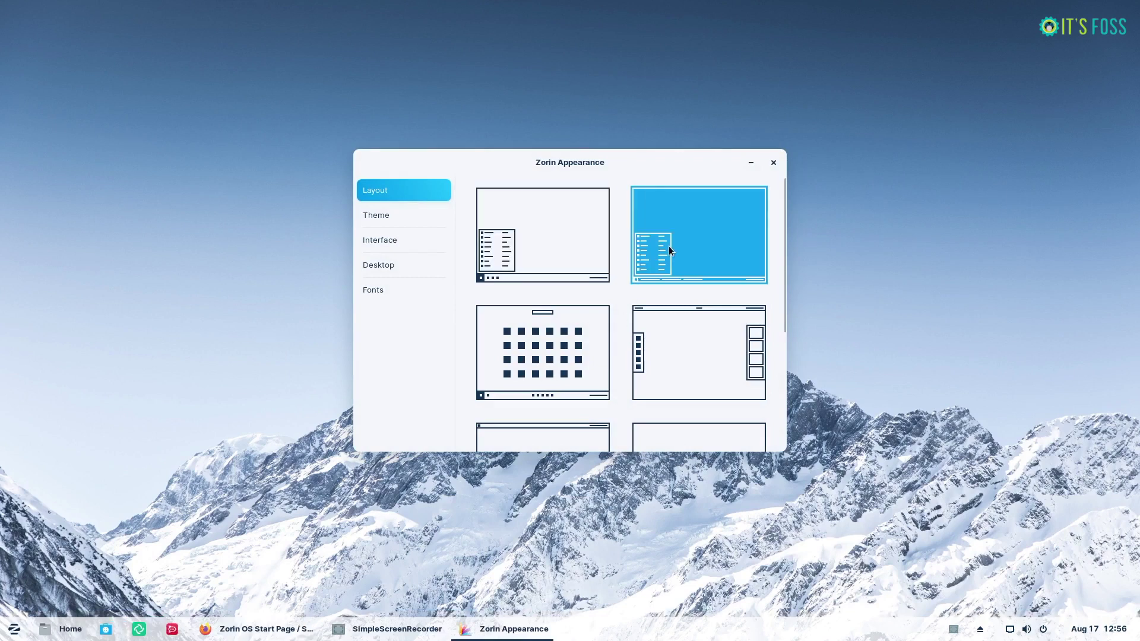
left_click(529, 359)
left_click(688, 356)
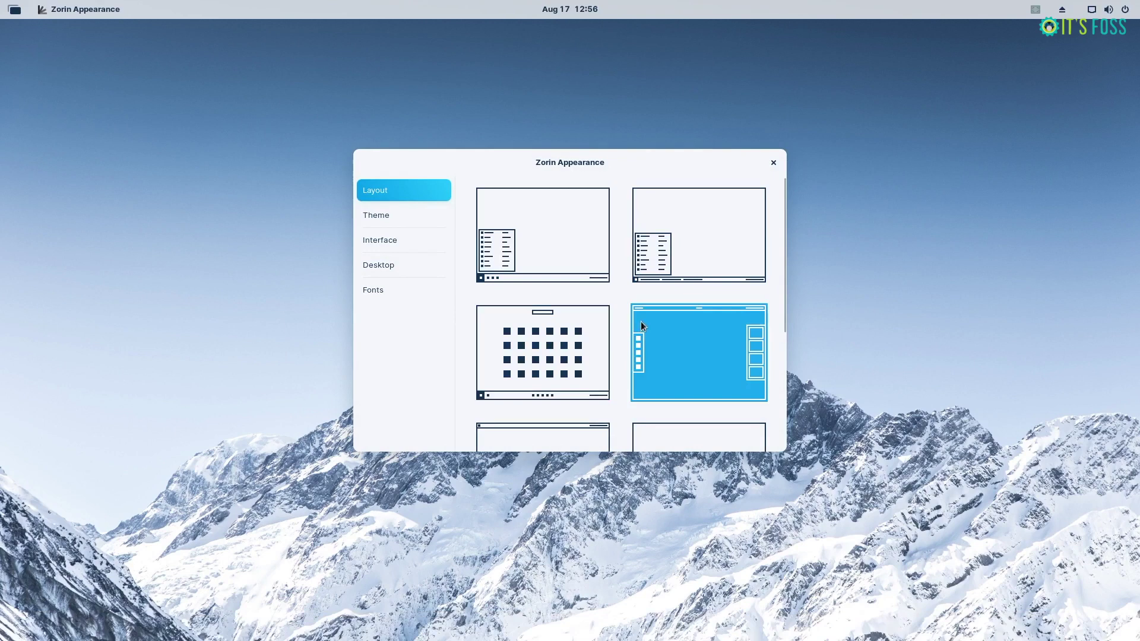
scroll(692, 343, "down", 3)
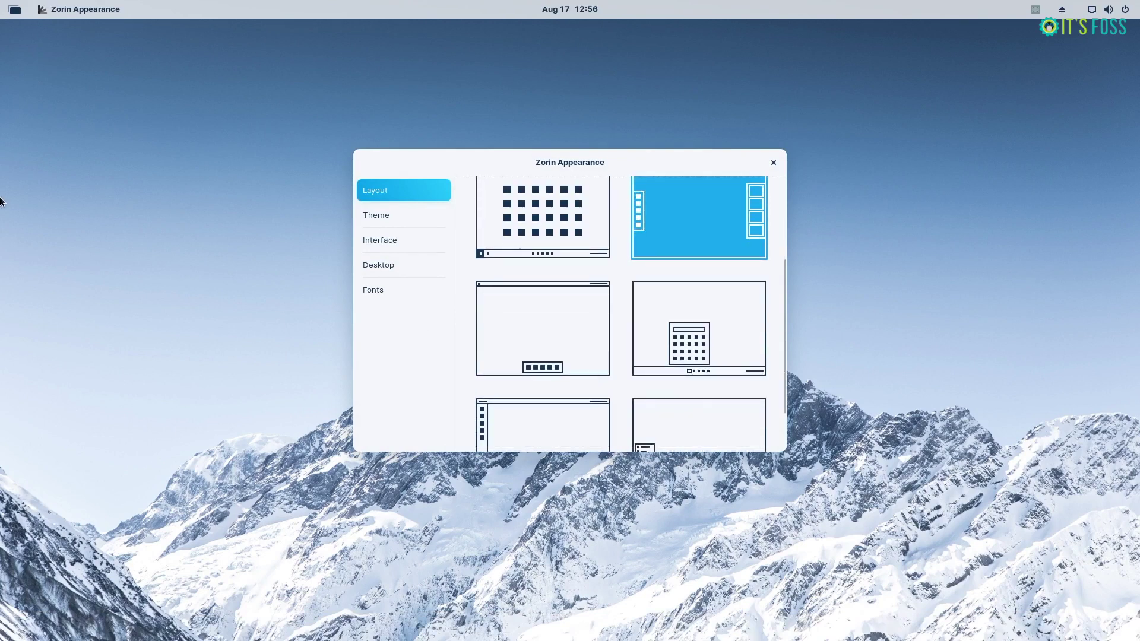
key("super")
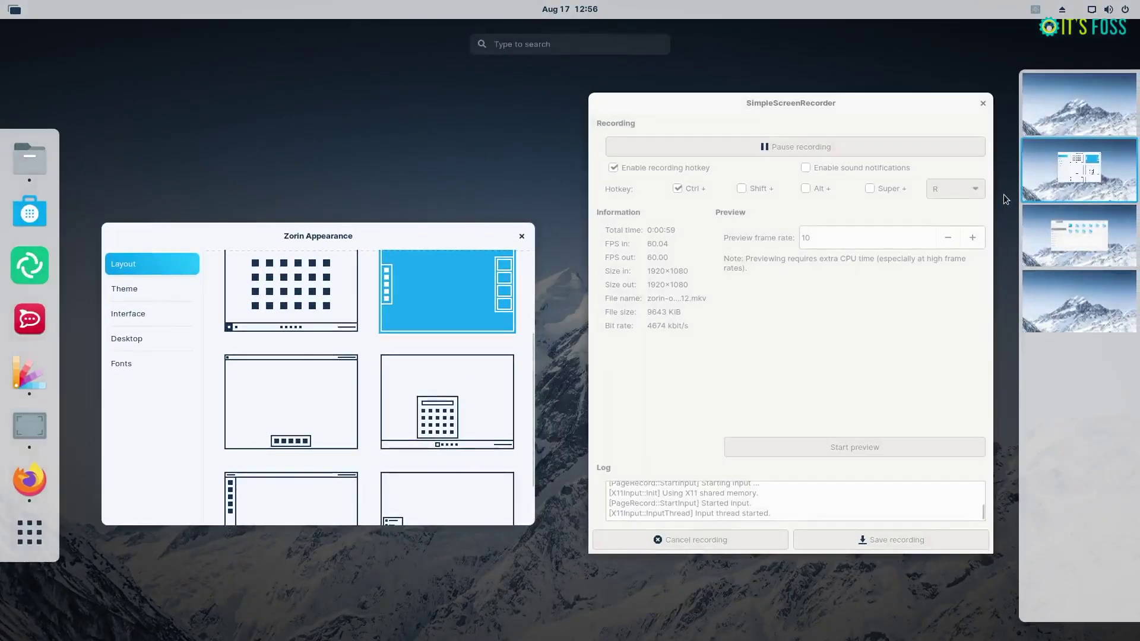
left_click(436, 282)
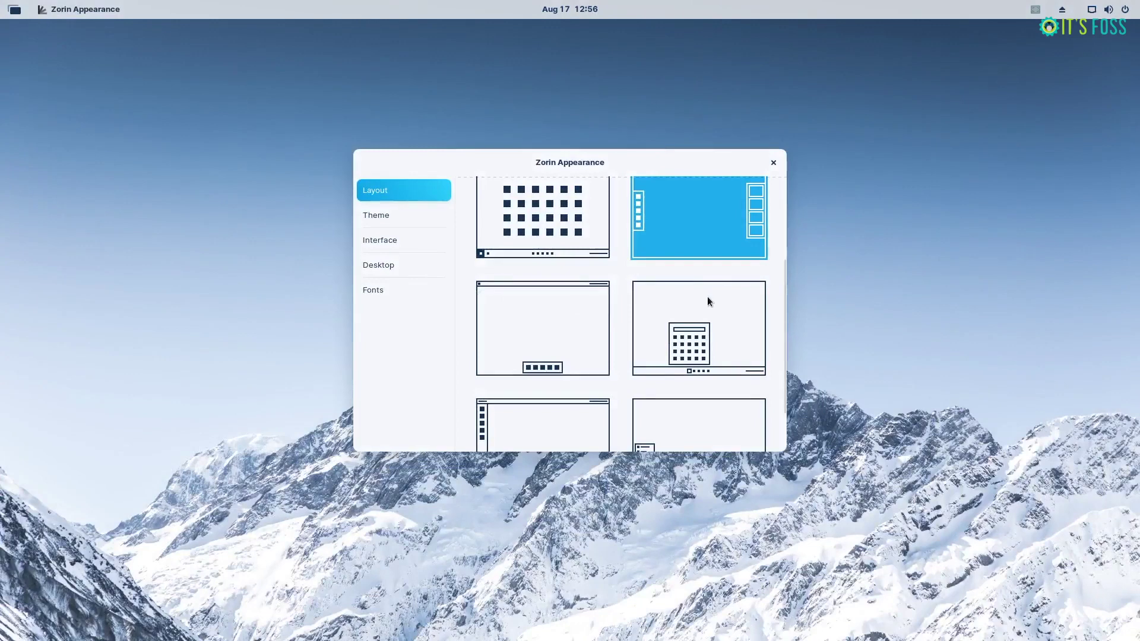
Try the bottom dock, centred taskbar and left-dock layouts, settling on the full bottom taskbar
left_click(562, 326)
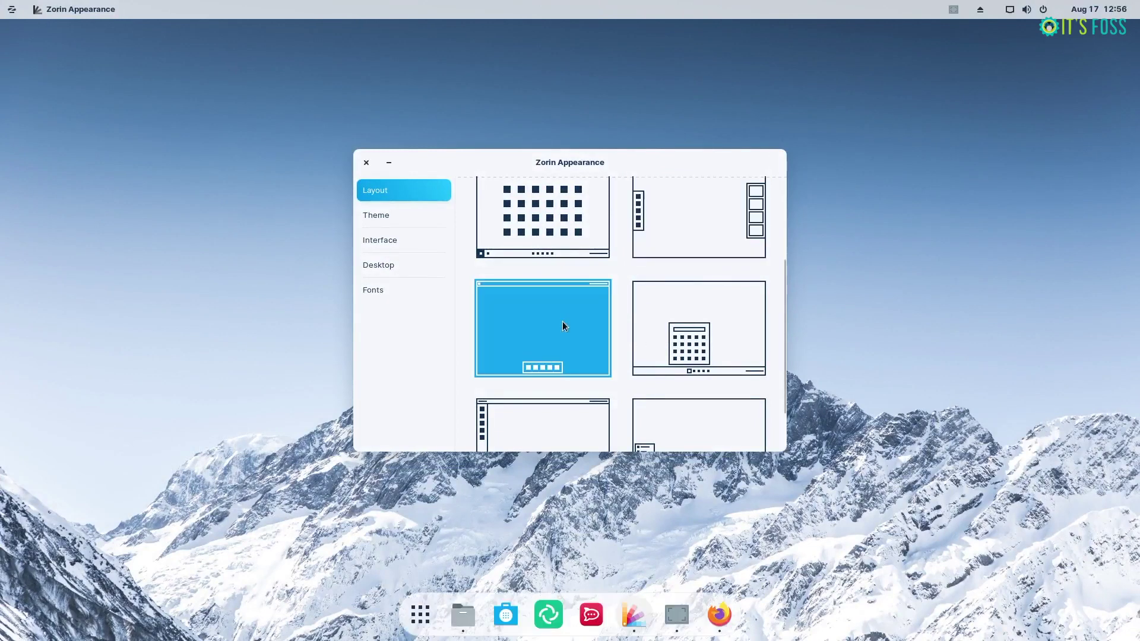
left_click(702, 330)
left_click(422, 628)
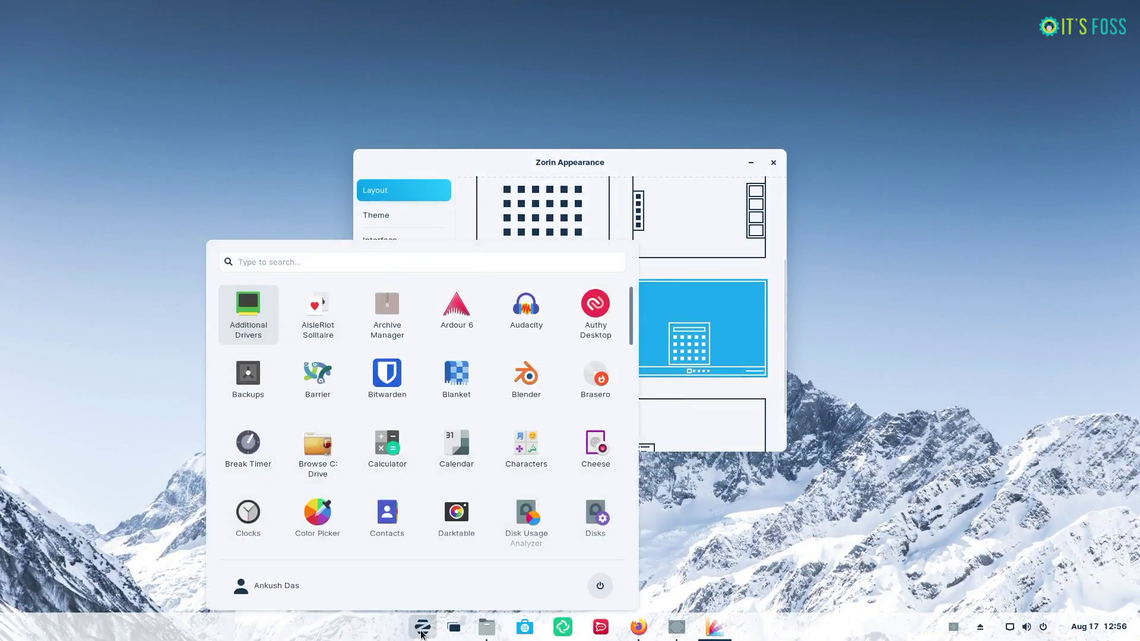
left_click(423, 631)
scroll(580, 384, "down", 2)
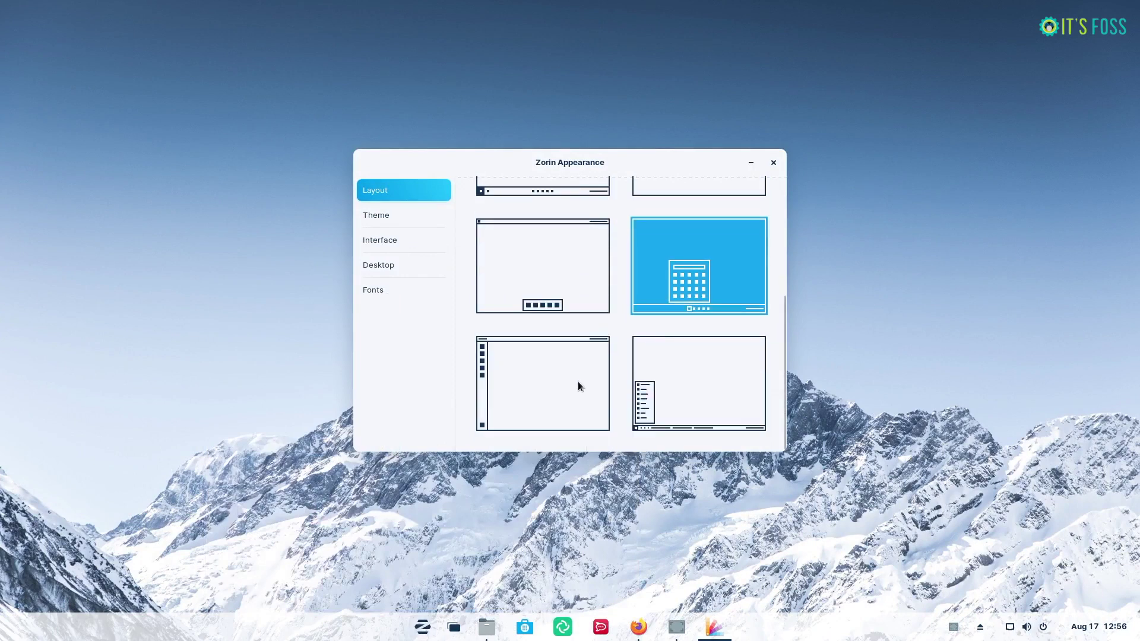
left_click(579, 381)
left_click(731, 371)
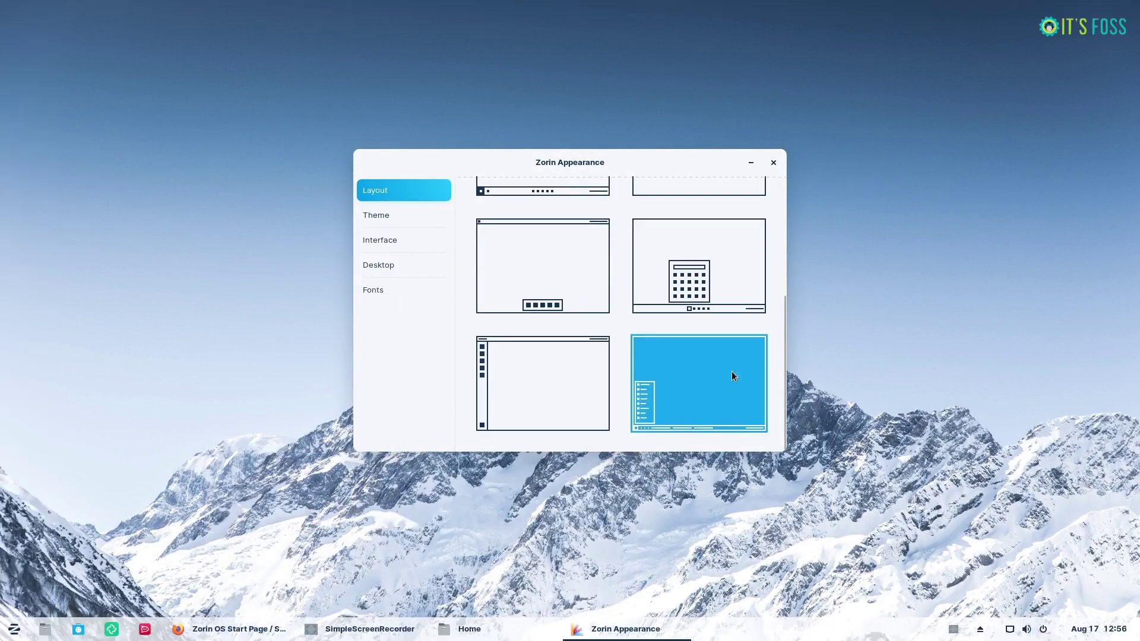
scroll(599, 337, "up", 3)
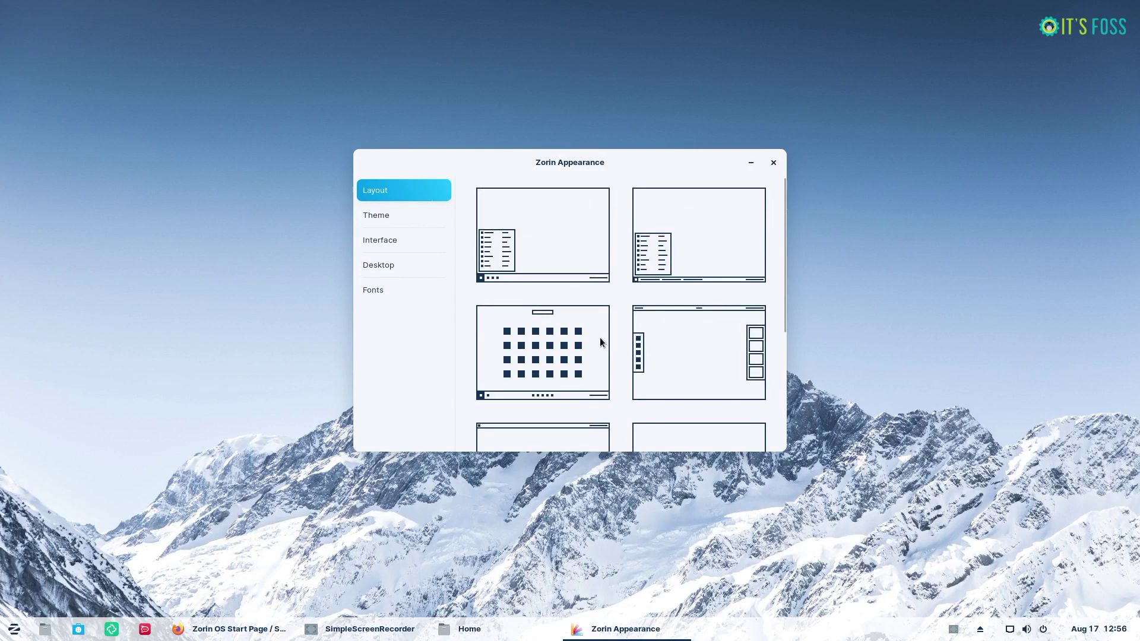
scroll(594, 303, "down", 1)
scroll(590, 314, "up", 1)
Switch to the bottom-dock layout and set the desktop to the dark theme
scroll(546, 385, "down", 2)
left_click(537, 369)
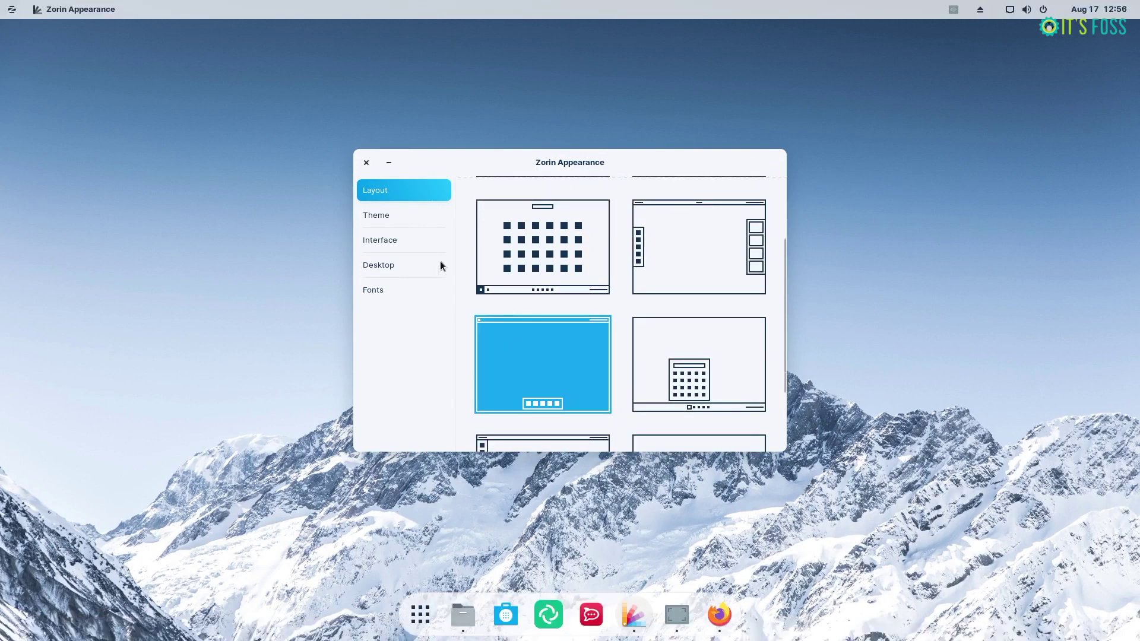
left_click(394, 213)
left_click(717, 286)
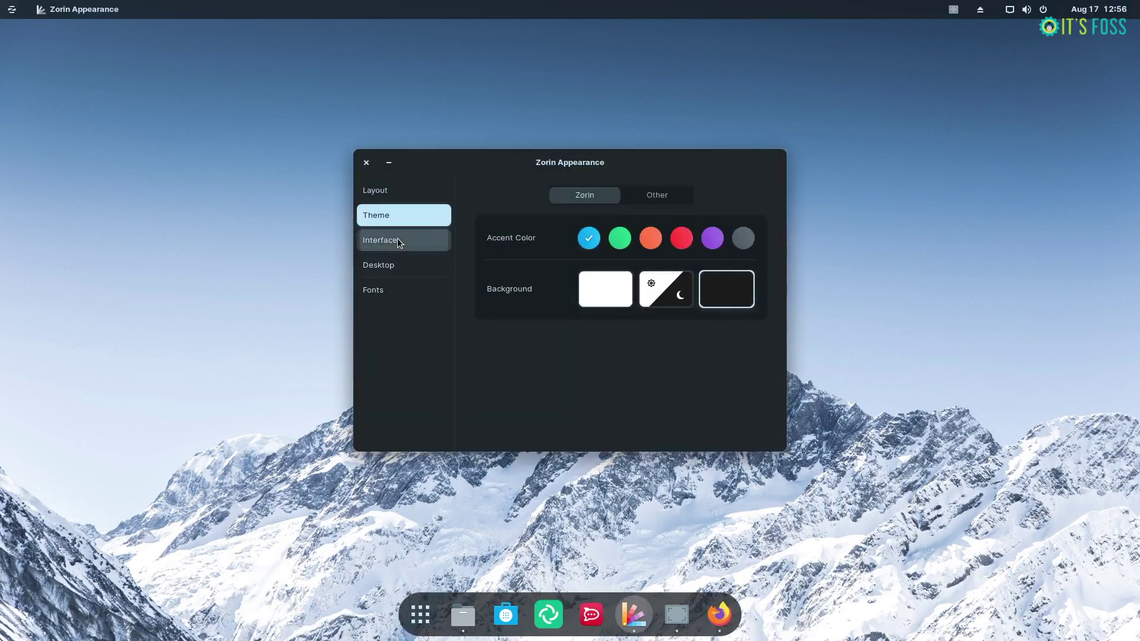
Enable Jelly Mode under Interface and test the wobble by minimizing and dragging the window
left_click(399, 241)
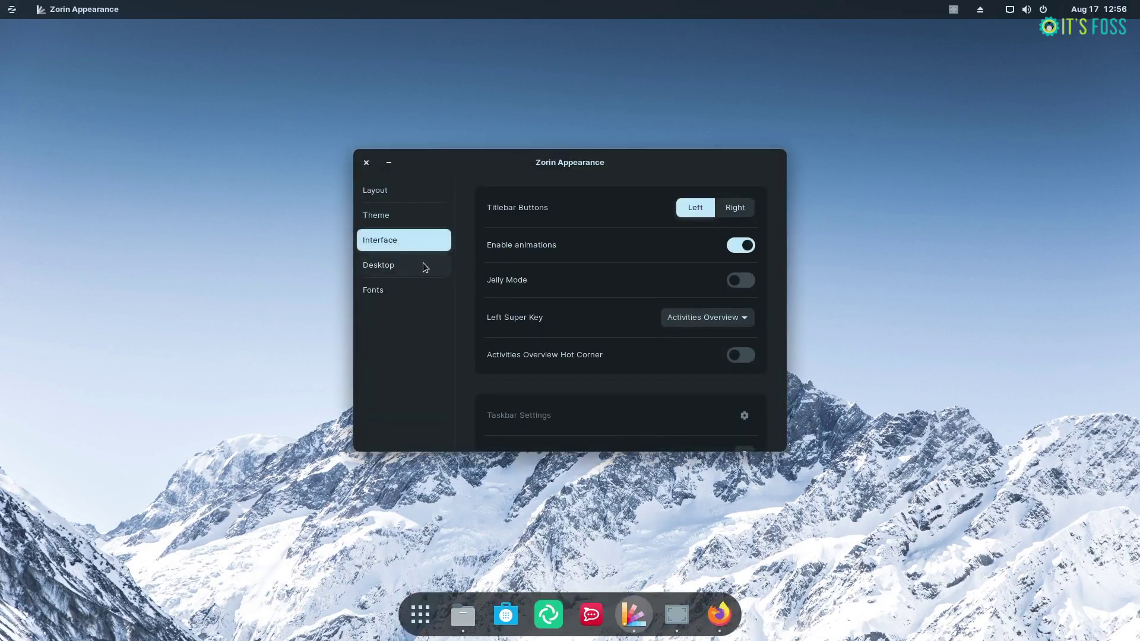
left_click(750, 284)
left_click(393, 167)
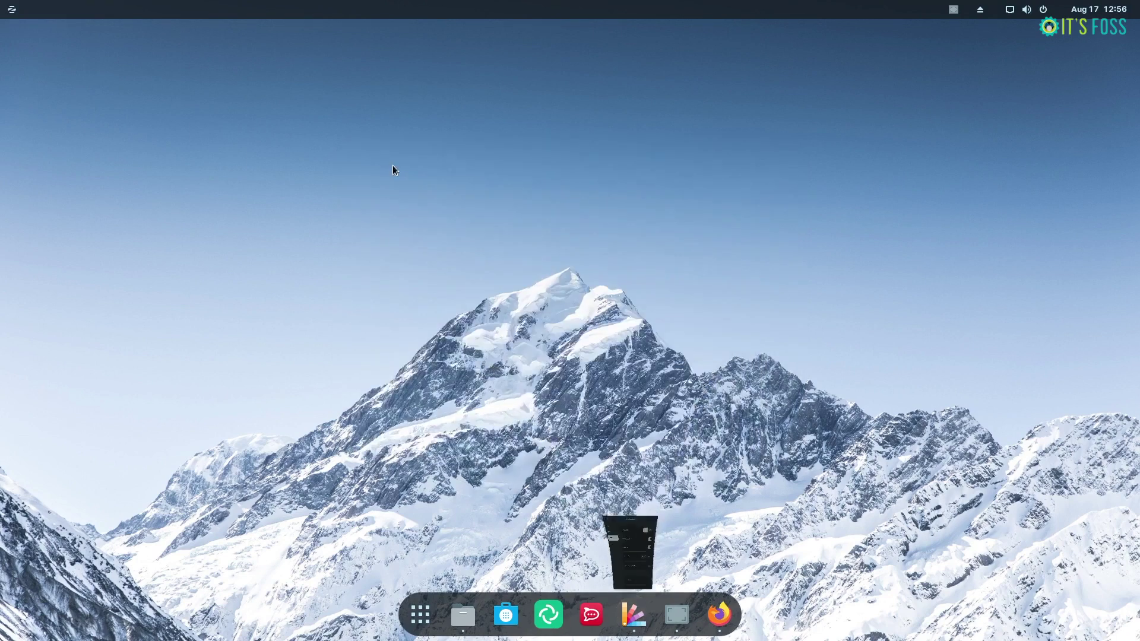
left_click(646, 627)
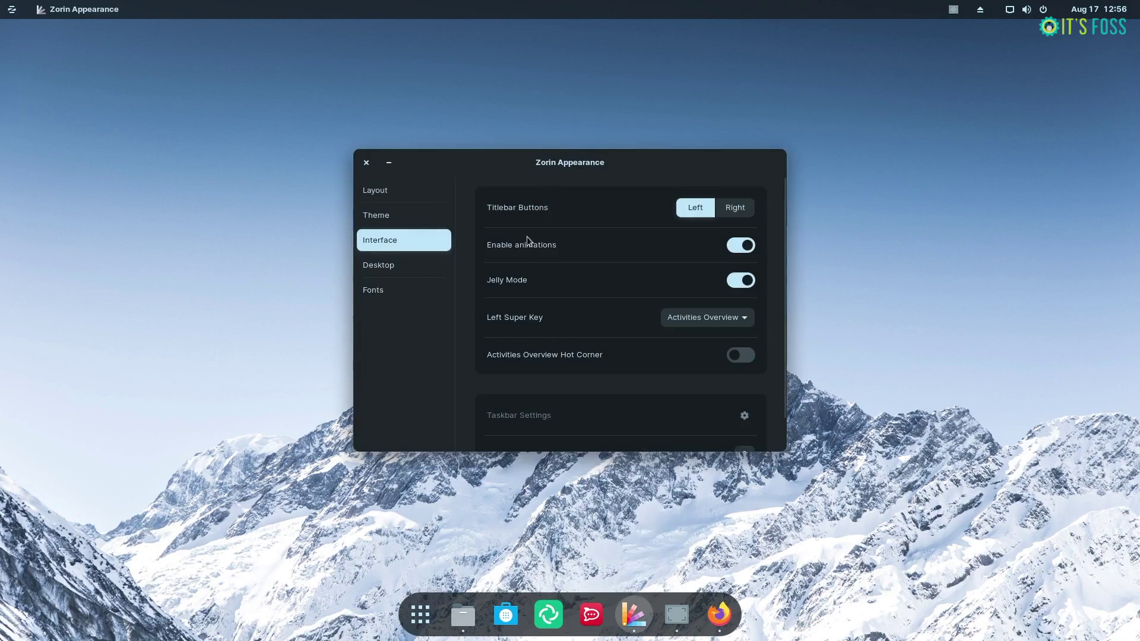
left_click_drag(475, 161, 569, 170)
left_click(649, 276)
left_click(751, 284)
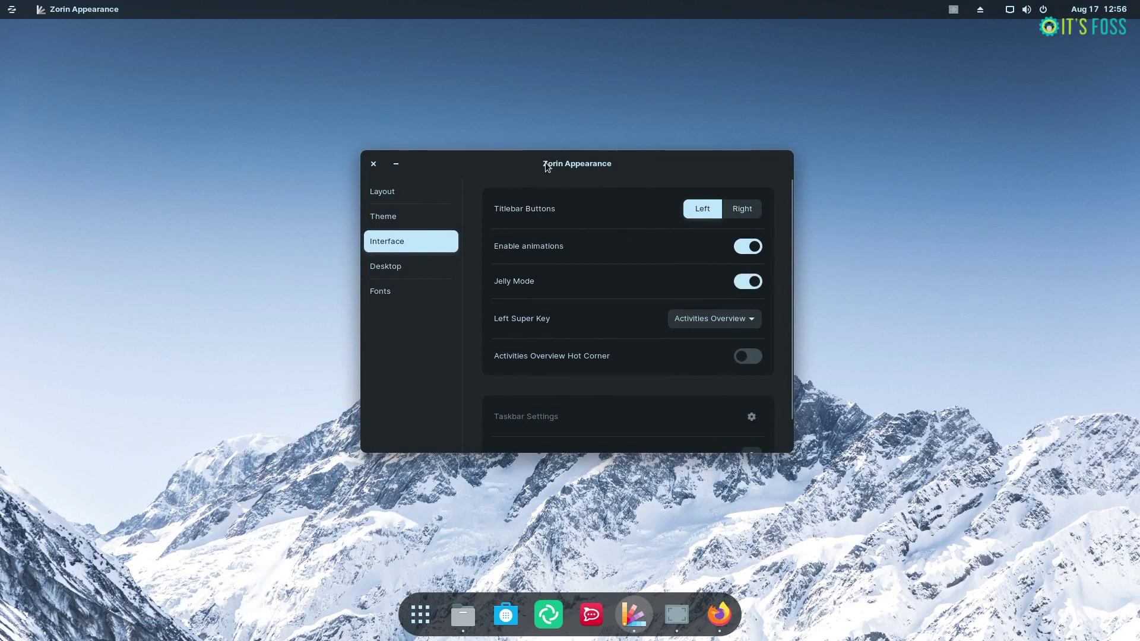
scroll(669, 379, "down", 2)
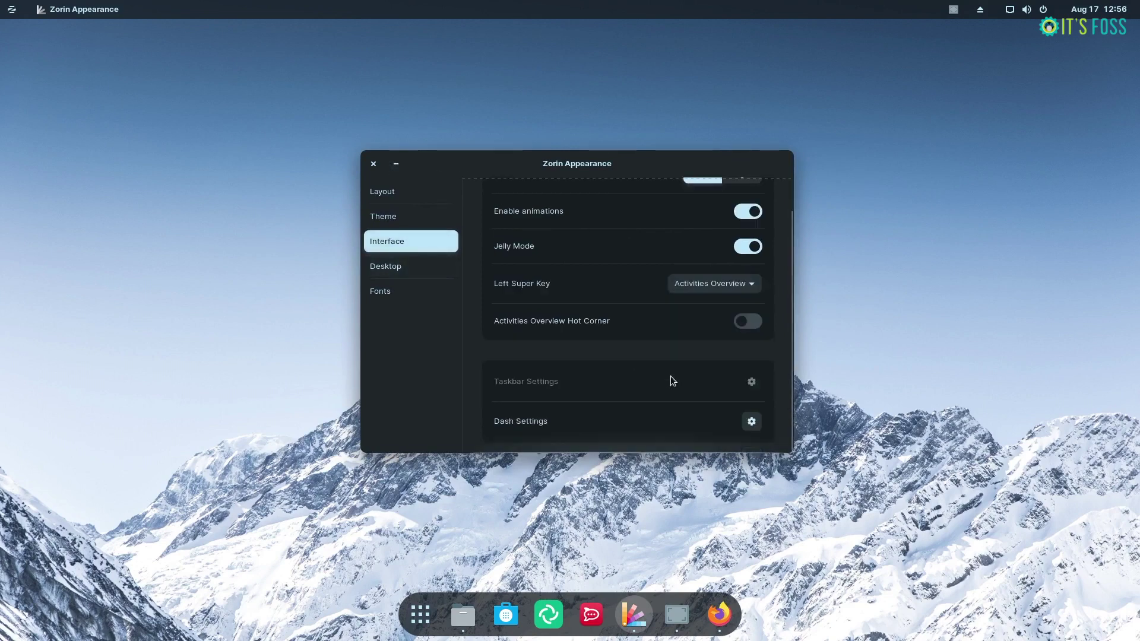
Open the dock's settings, inspect intelligent autohide options, and toggle autohide off and back on
left_click(752, 422)
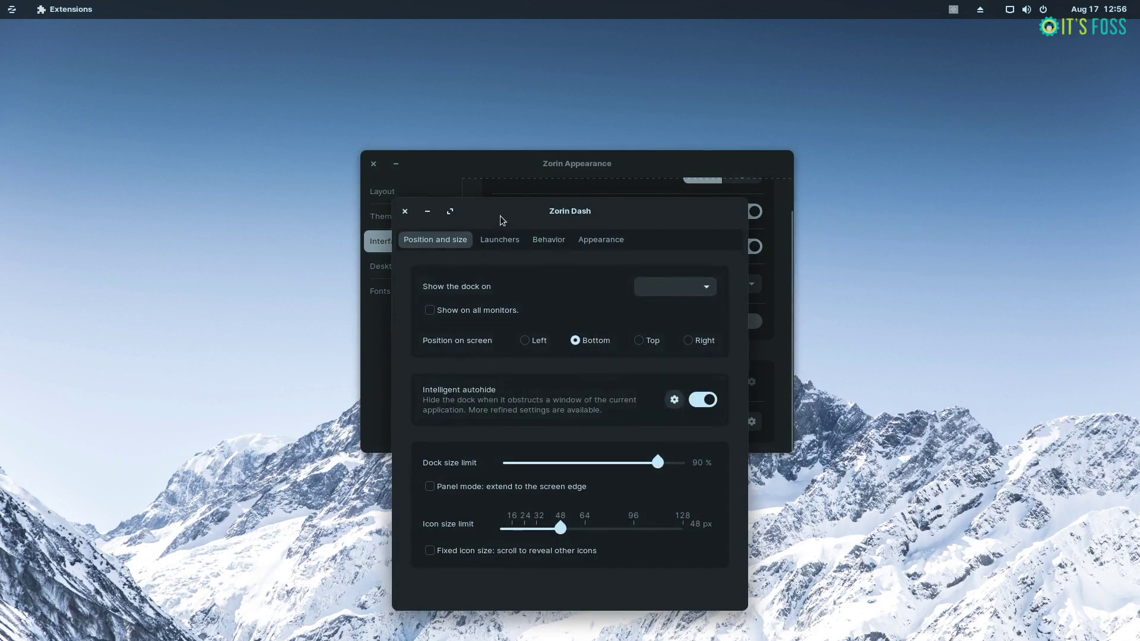
left_click_drag(502, 221, 287, 140)
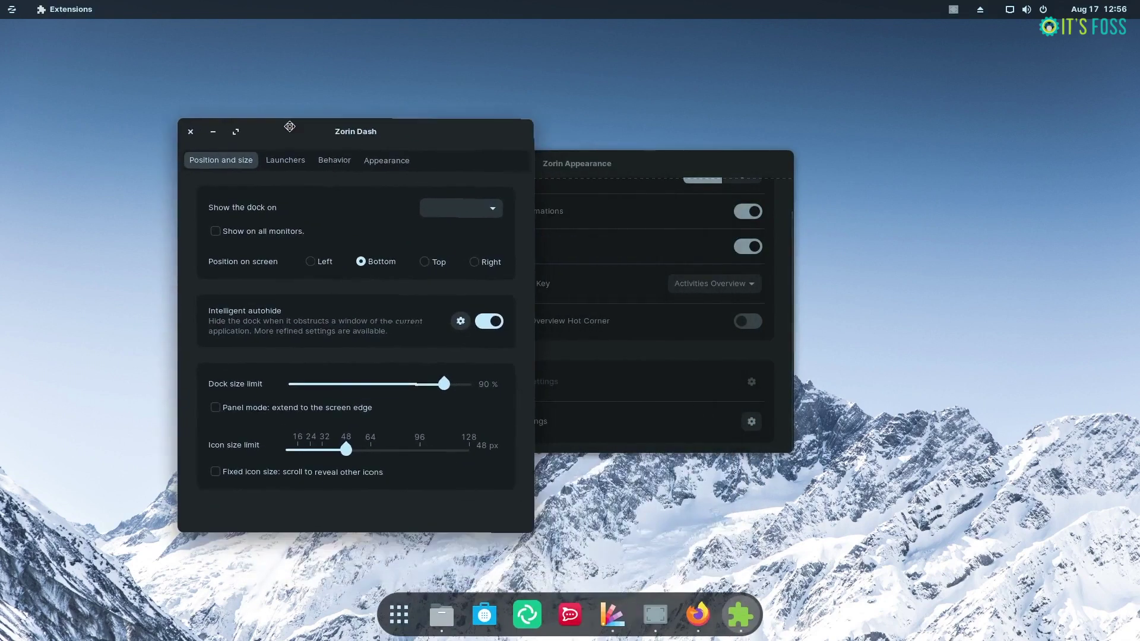
left_click(465, 321)
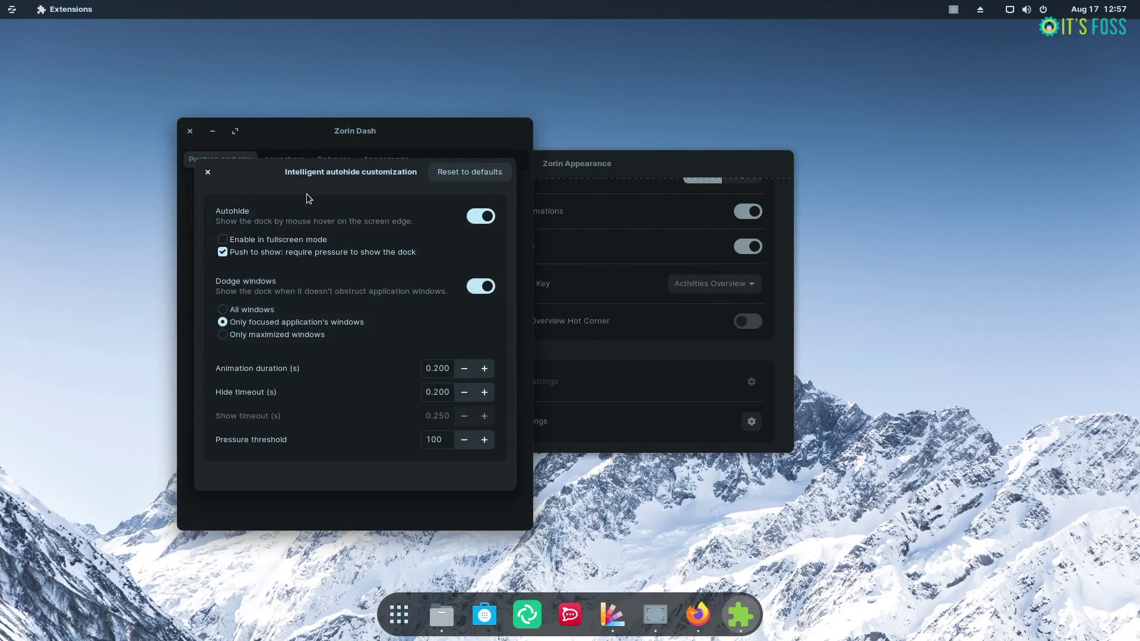
left_click(208, 172)
left_click(493, 325)
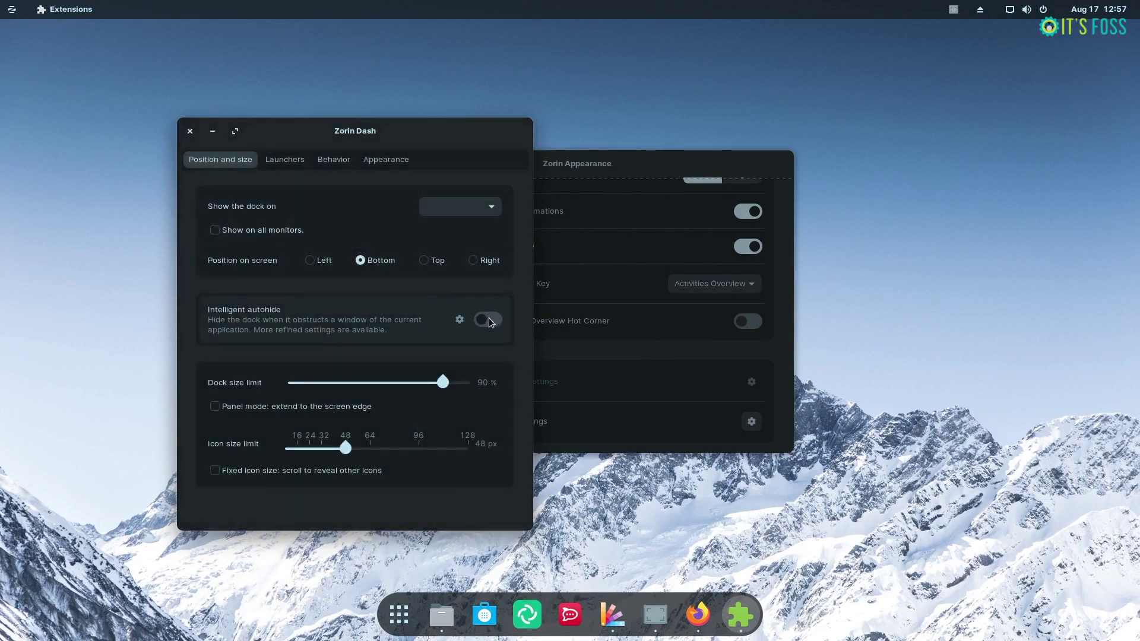
left_click(488, 320)
Review the dock's Launchers, Behavior and Appearance tabs
left_click(291, 159)
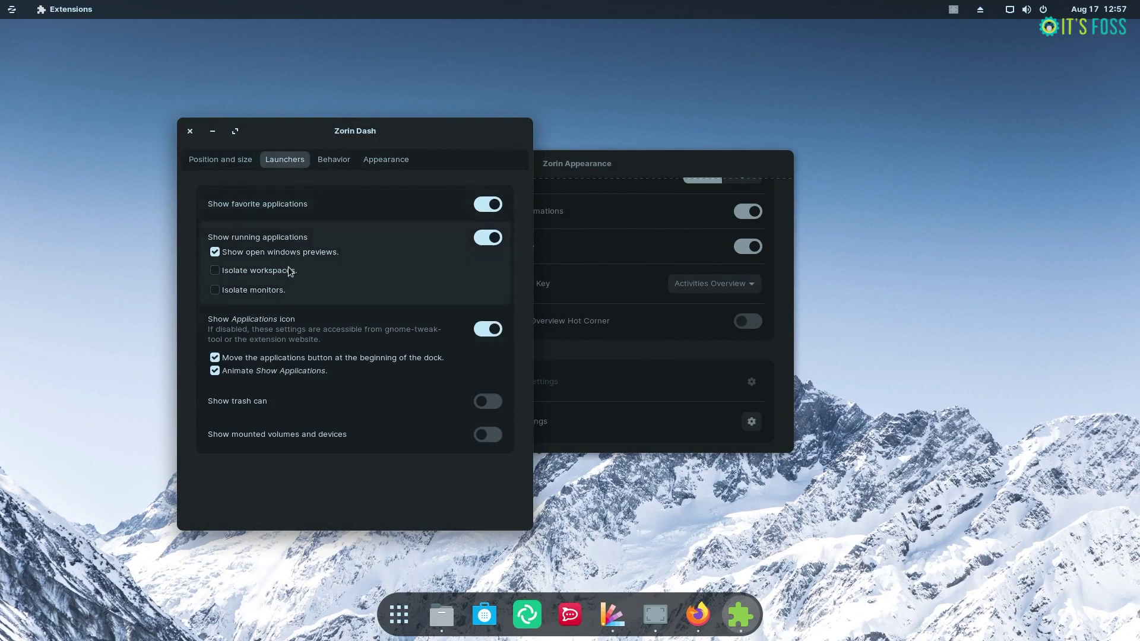
left_click(326, 164)
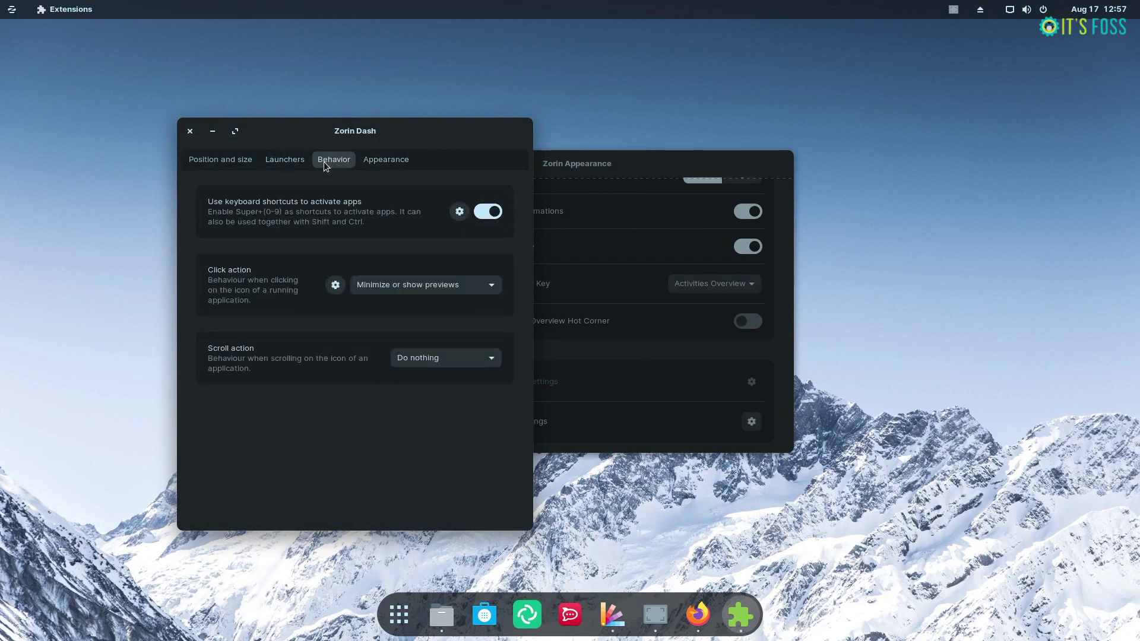
left_click(395, 159)
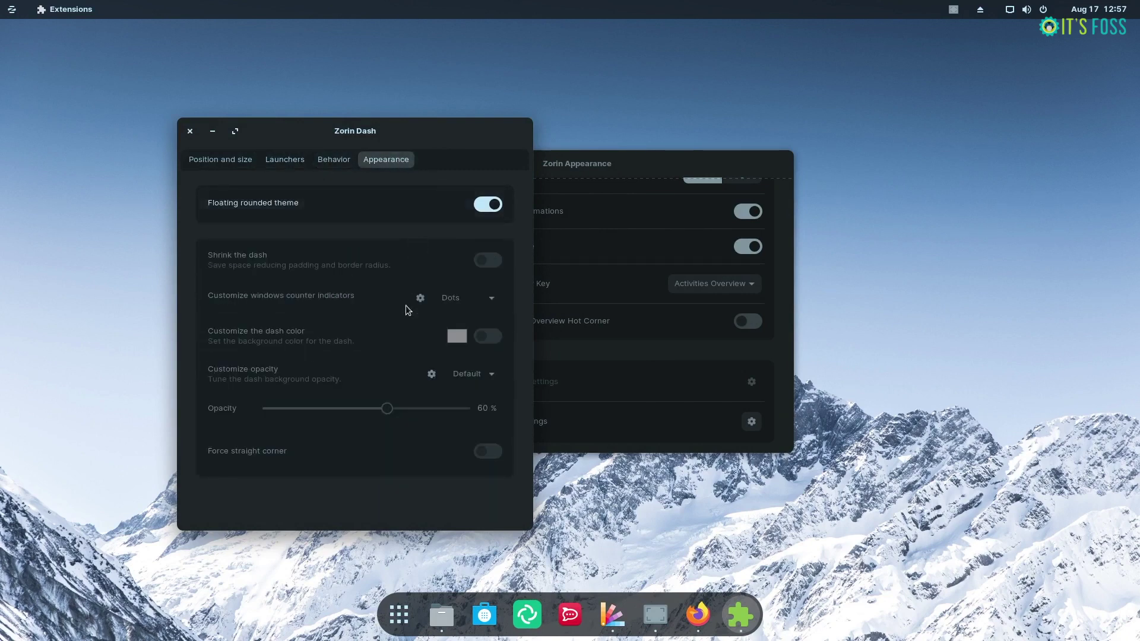
Close the dock settings and switch the desktop to the bottom taskbar layout
left_click(190, 132)
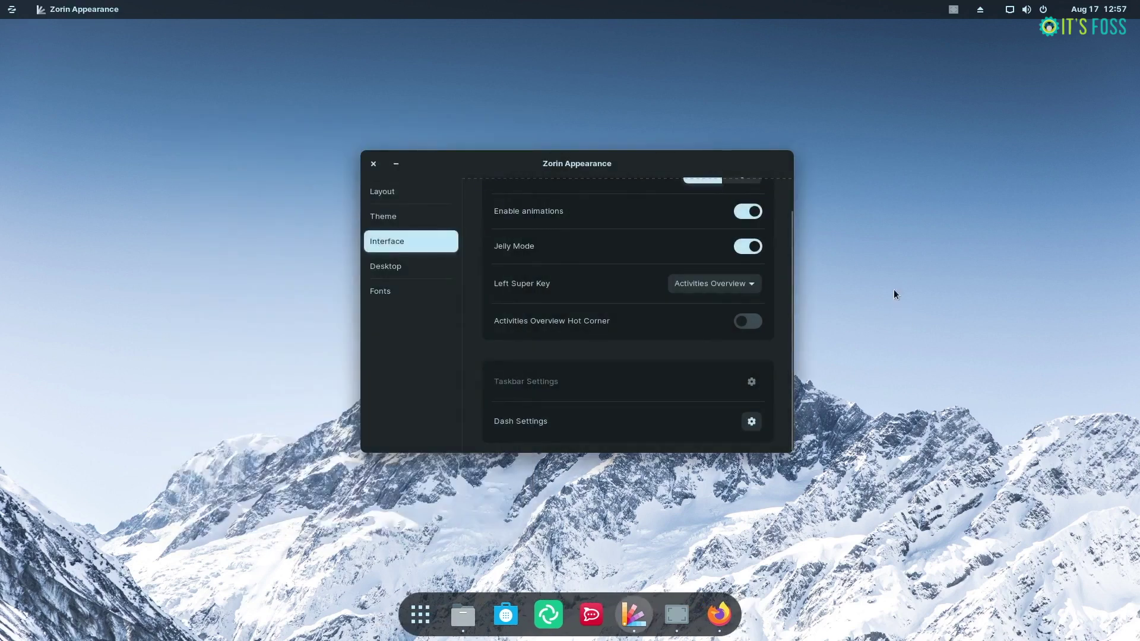
left_click(402, 190)
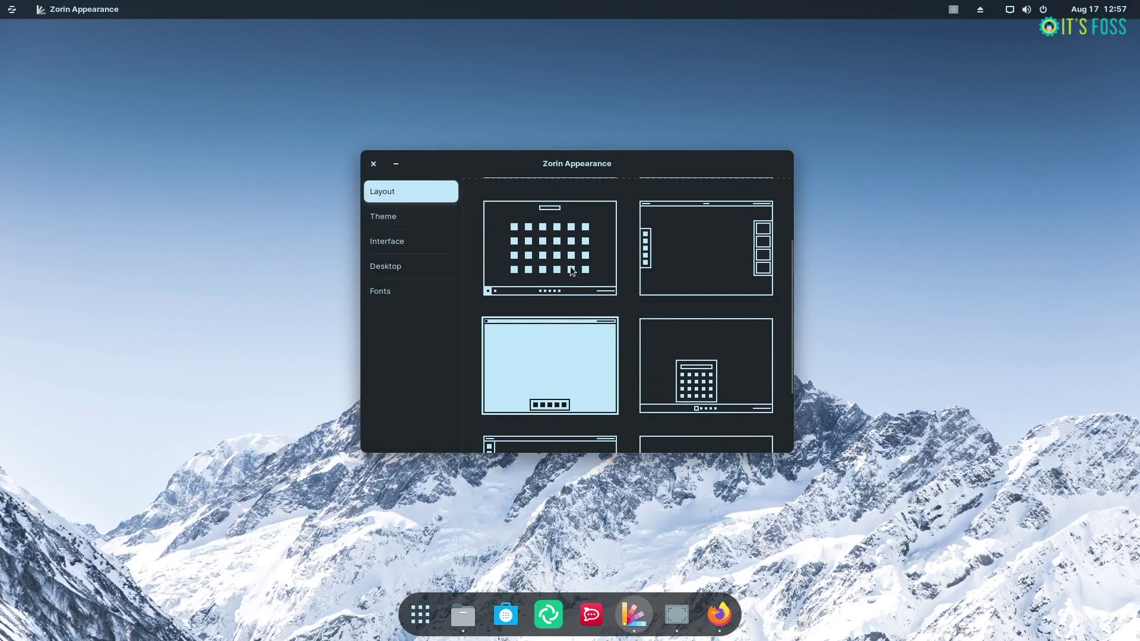
scroll(570, 266, "up", 3)
left_click(561, 250)
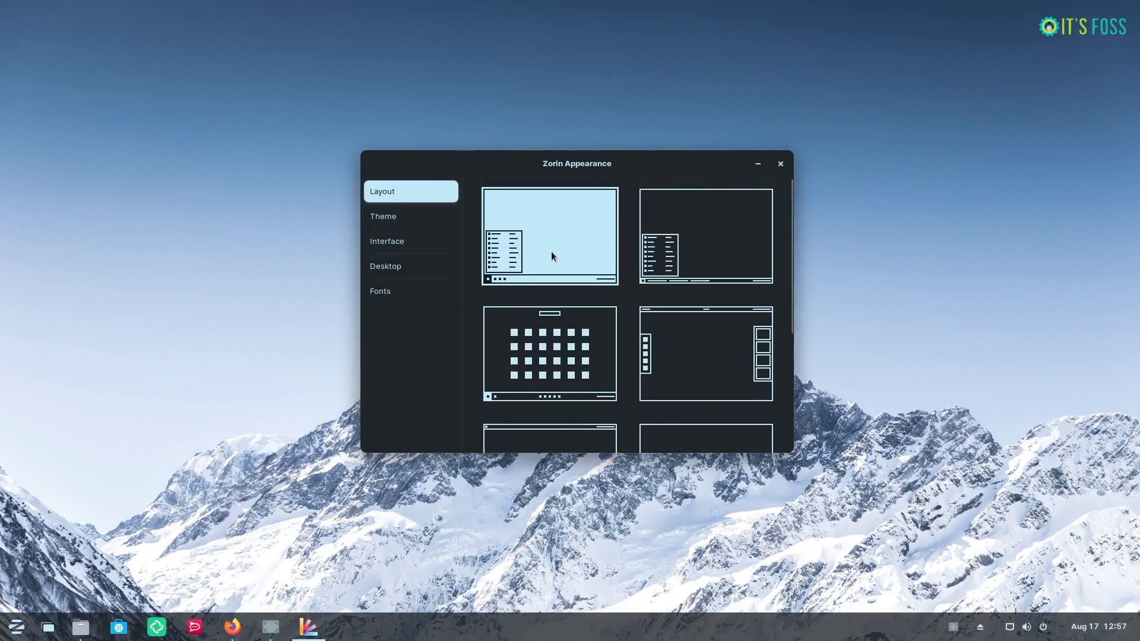
Open Taskbar Settings, then Change Background from the desktop's context menu
left_click(431, 243)
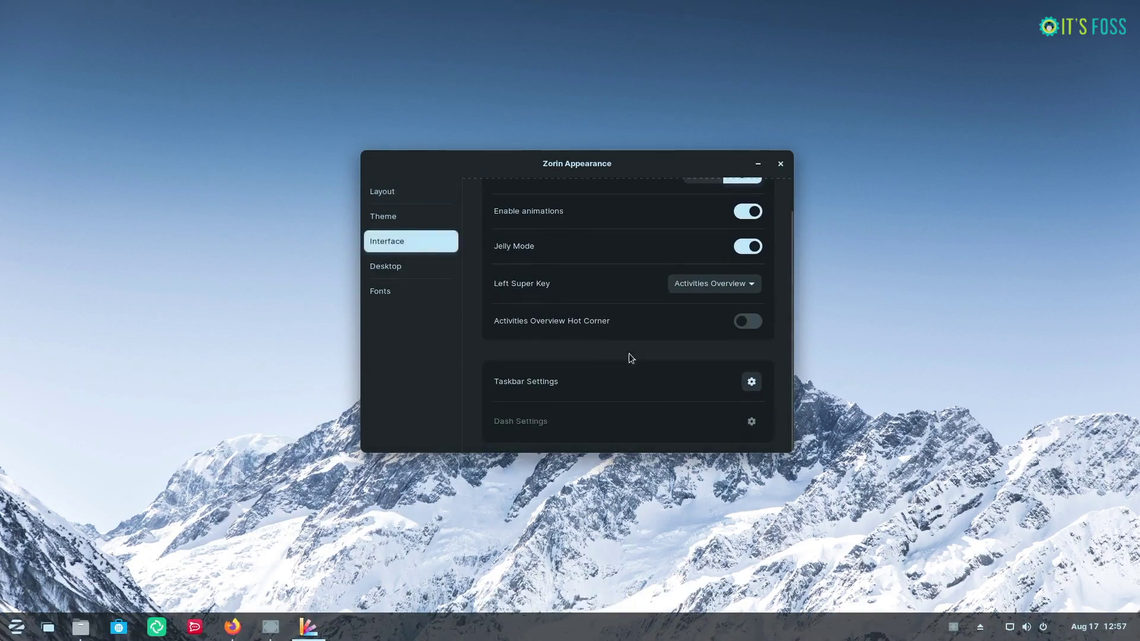
left_click(758, 383)
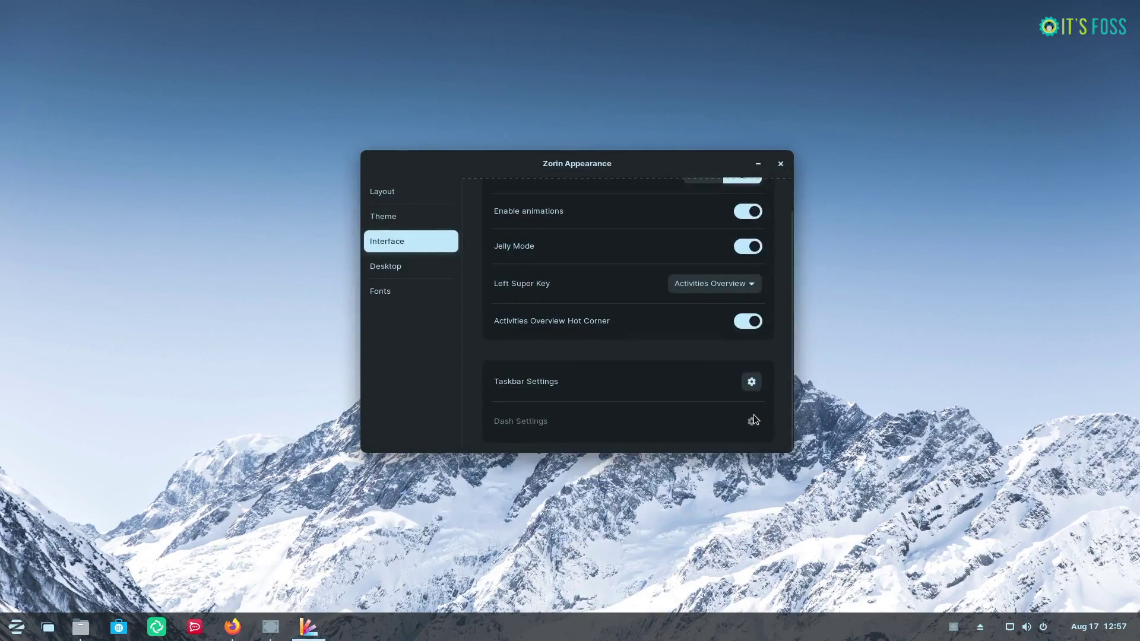
right_click(933, 270)
left_click(1003, 387)
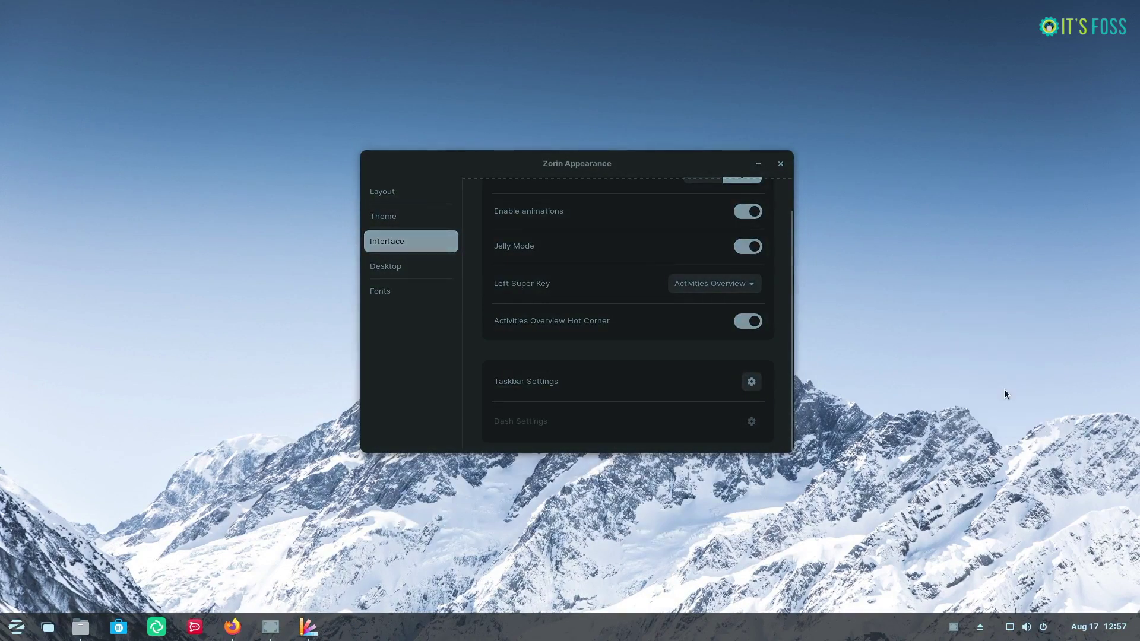
Set the purple wave wallpaper and minimize the Settings window
left_click(661, 382)
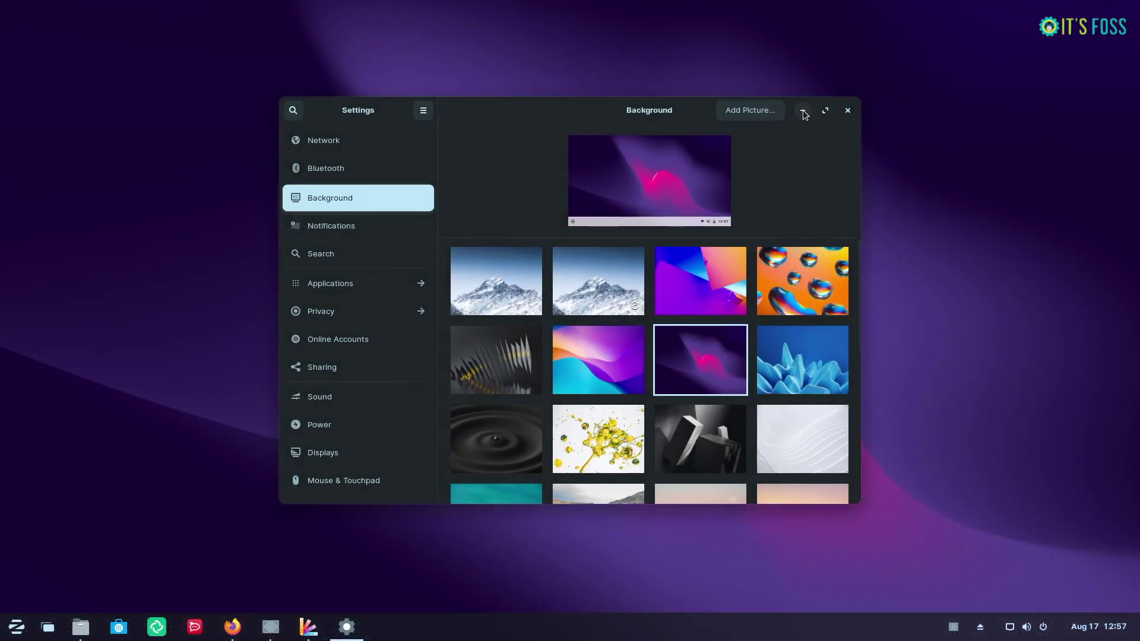
left_click(803, 111)
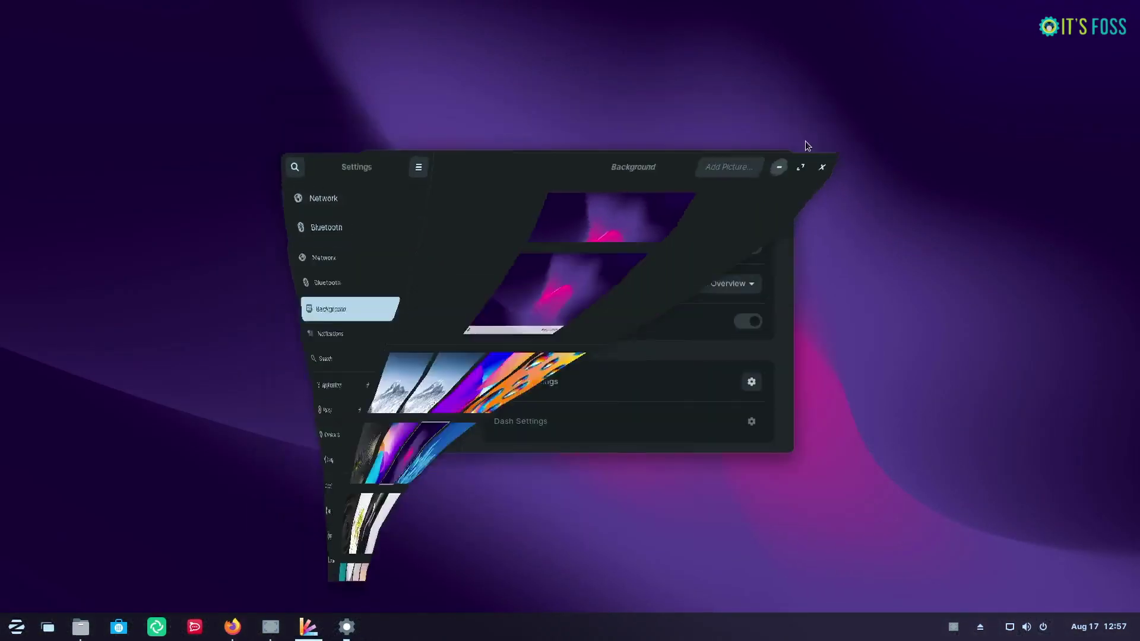
left_click(759, 165)
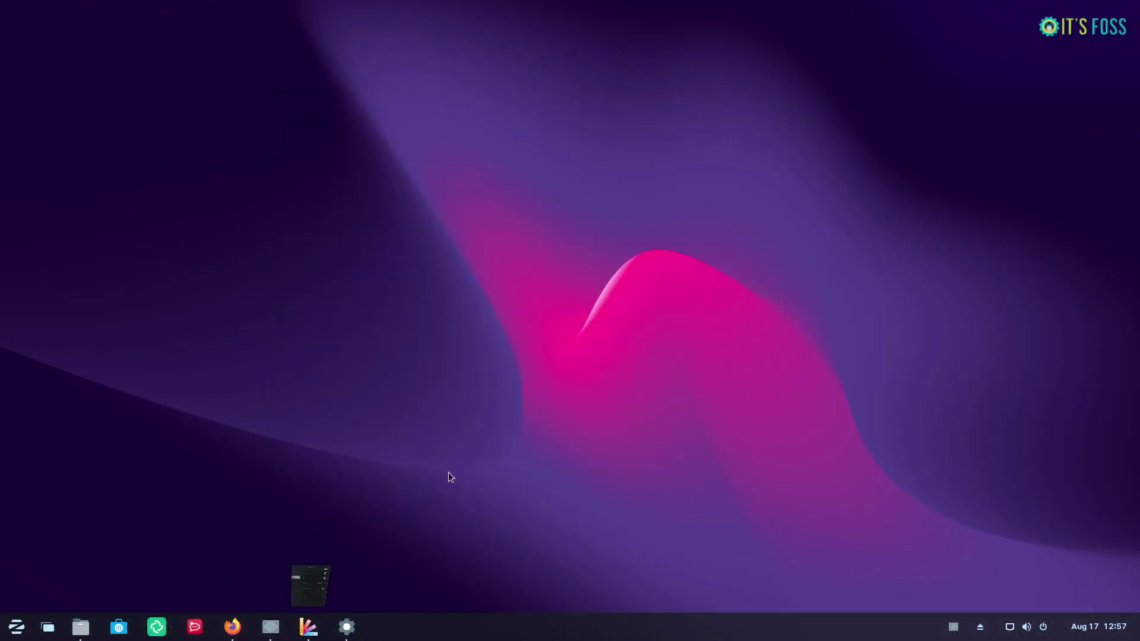
Choose the top bar with centred dock layout in Zorin Appearance, then minimize it
left_click(310, 625)
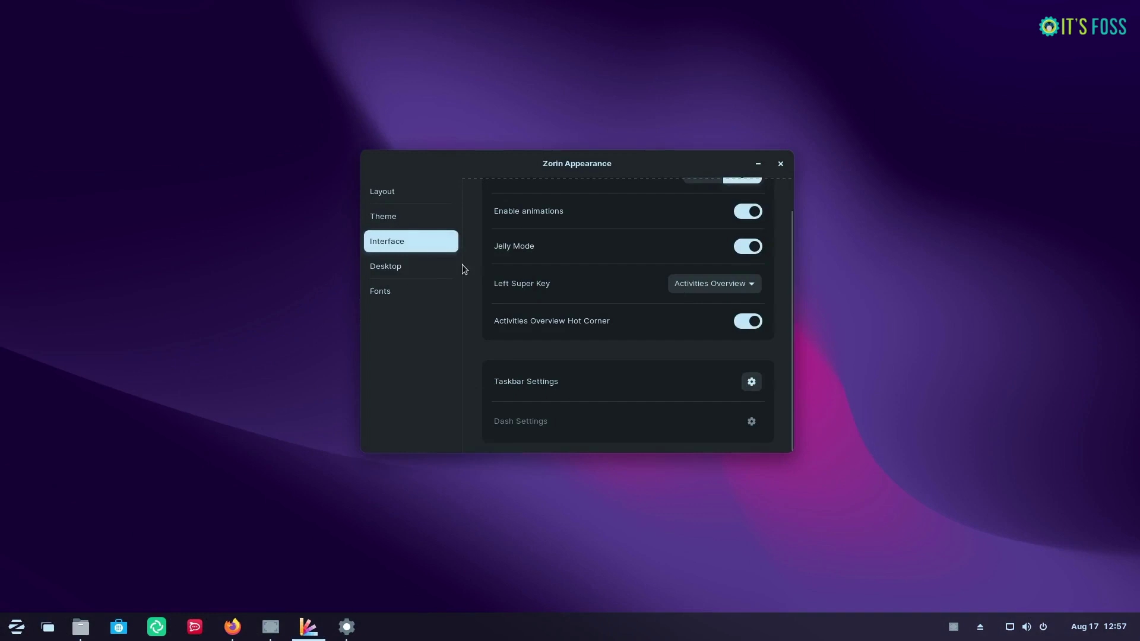
left_click(404, 198)
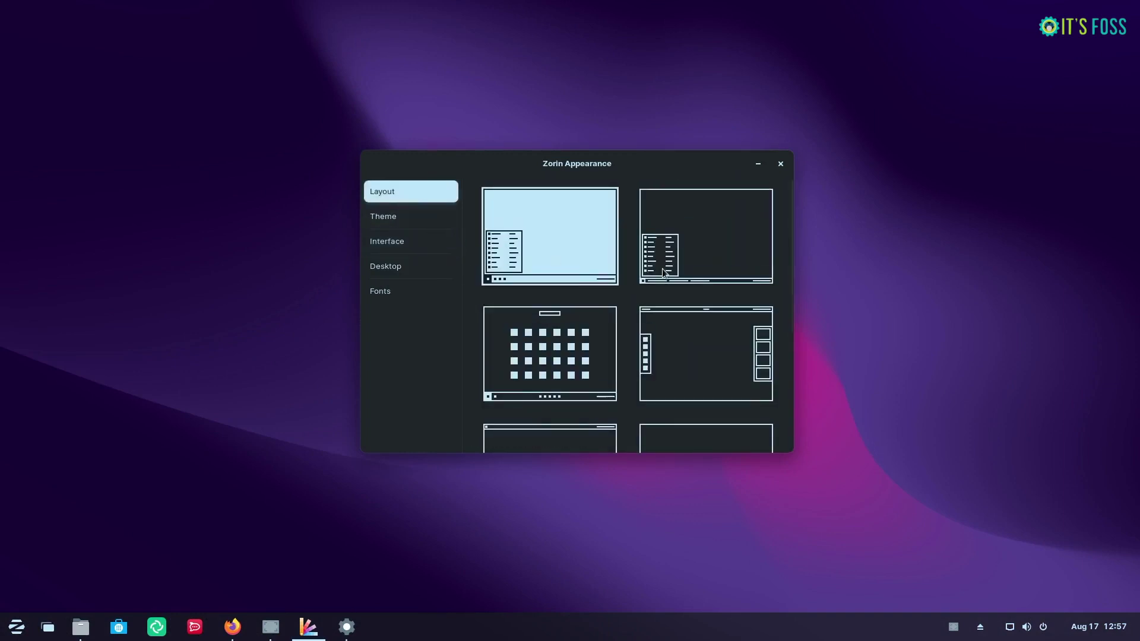
scroll(598, 351, "down", 2)
left_click(550, 408)
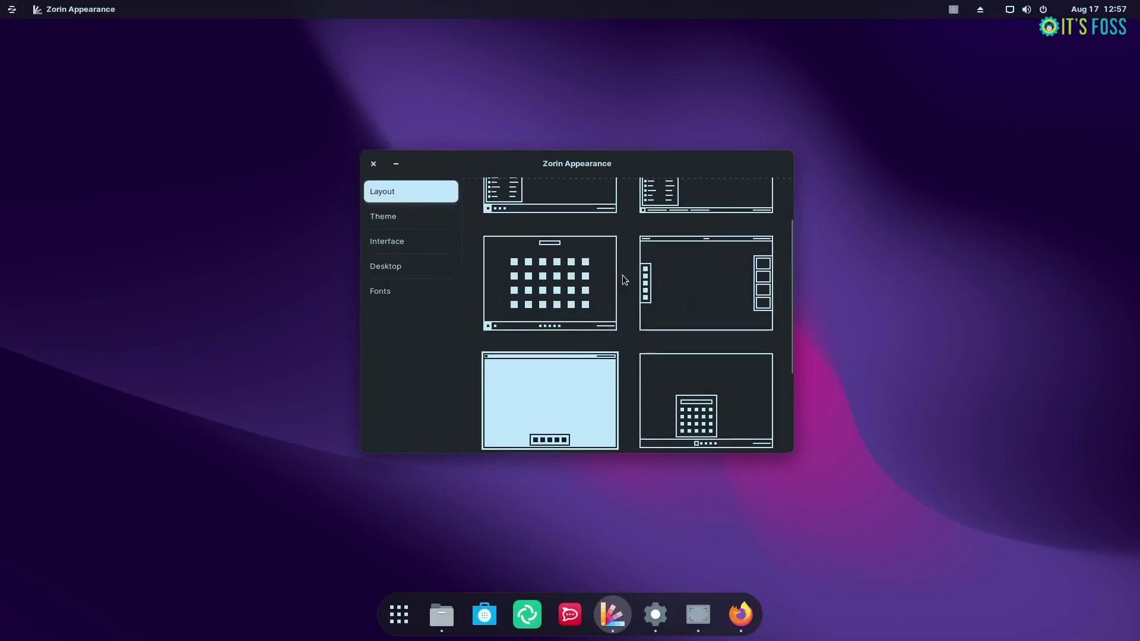
left_click(396, 163)
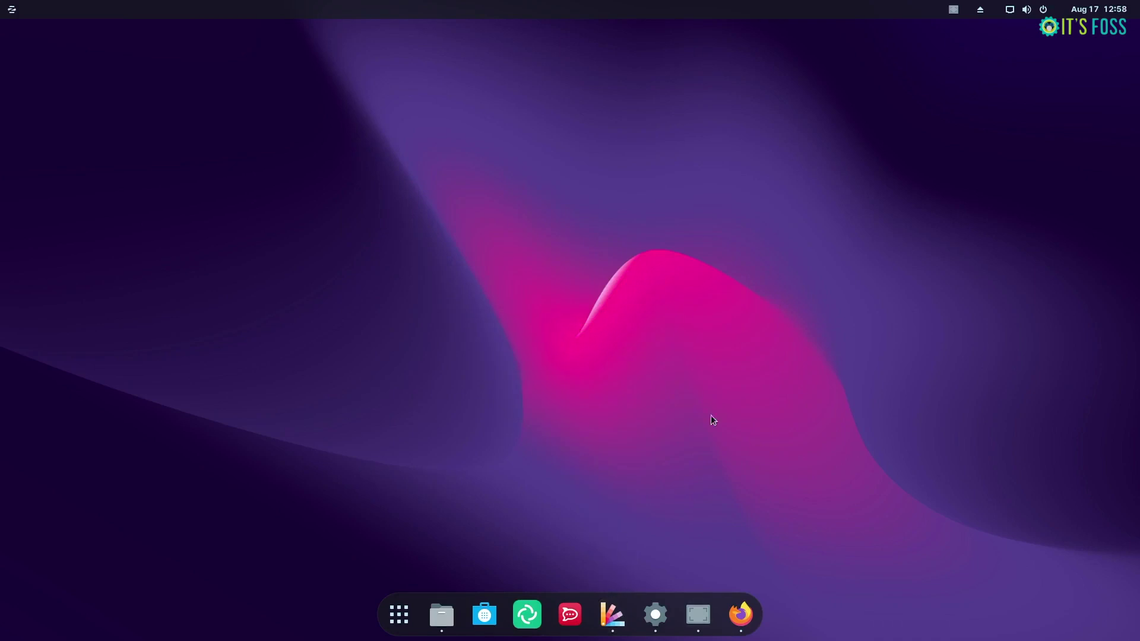
Reopen Zorin Appearance and try the green accent colour before restoring blue
left_click(12, 9)
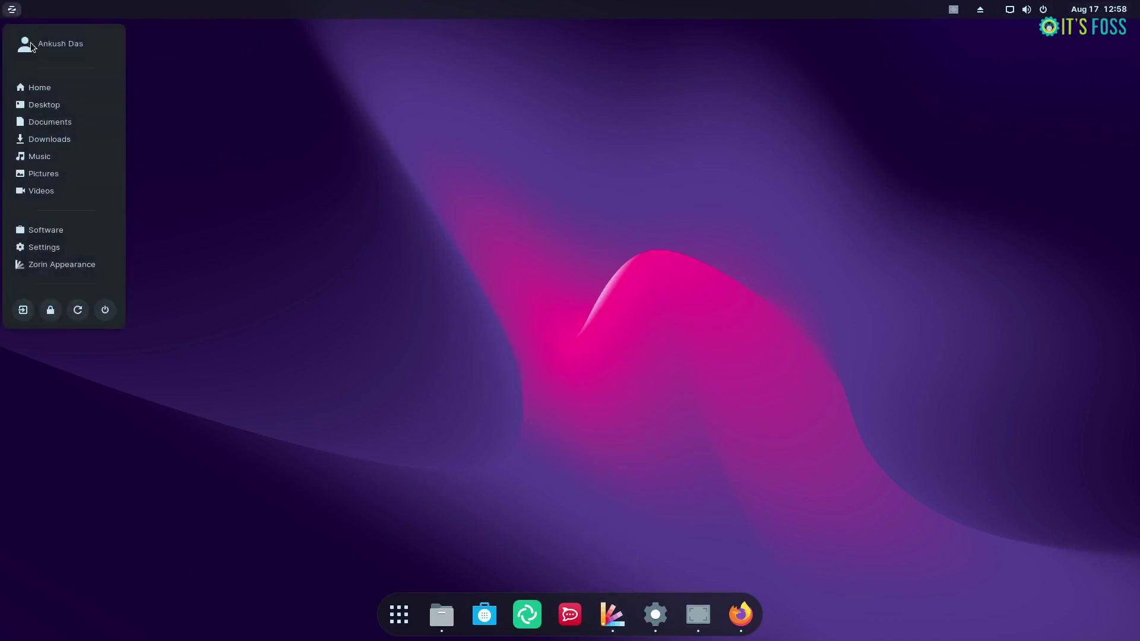
left_click(61, 265)
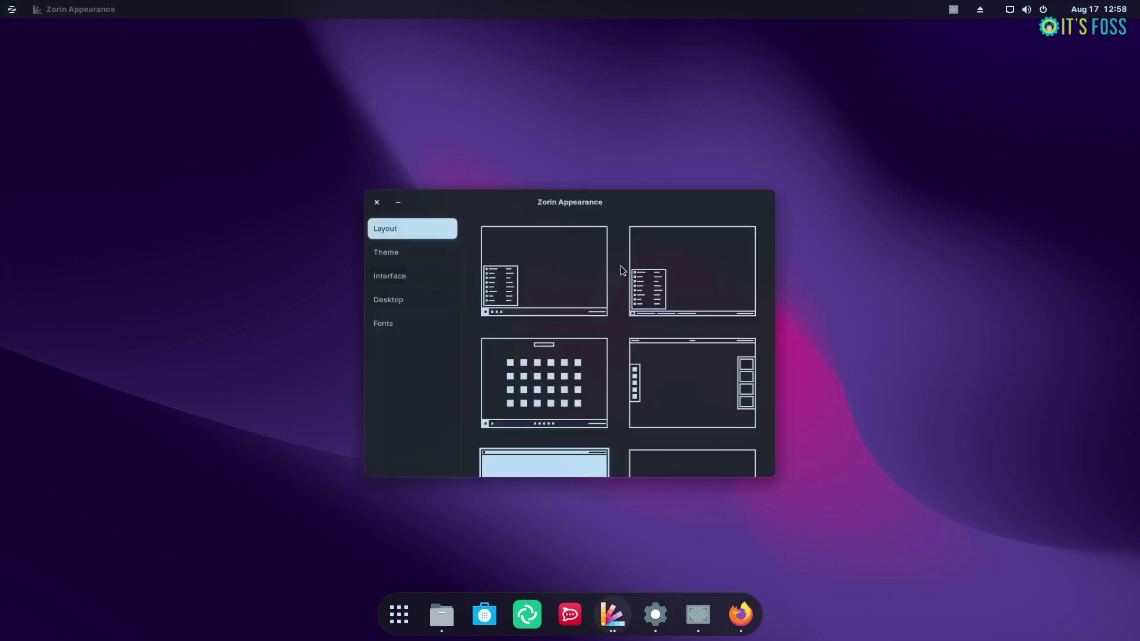
left_click(412, 241)
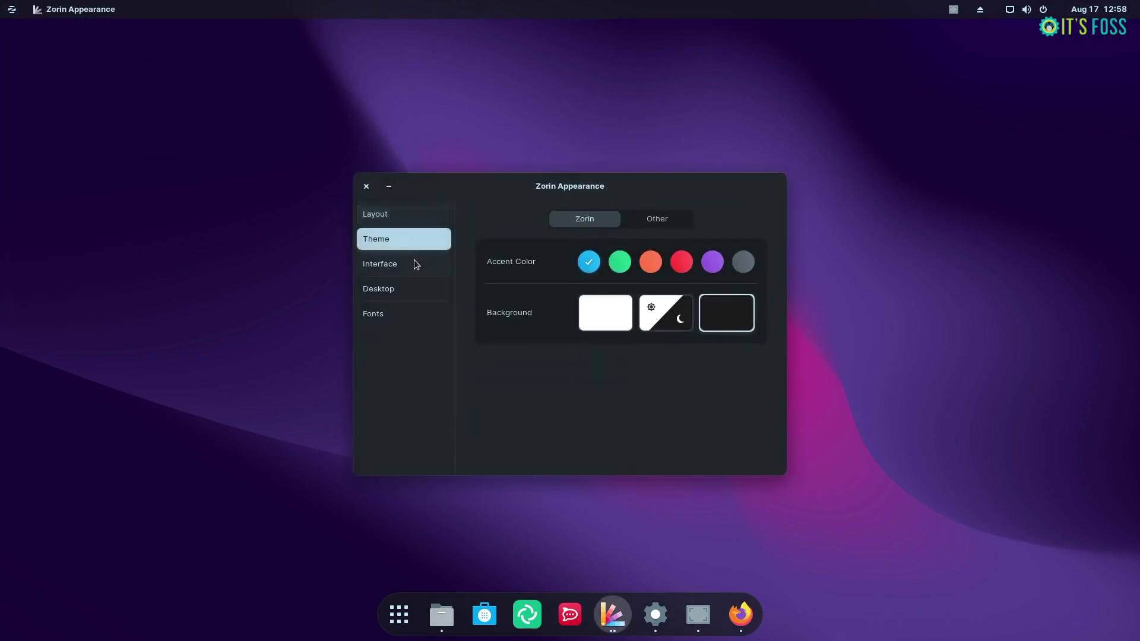
left_click(620, 266)
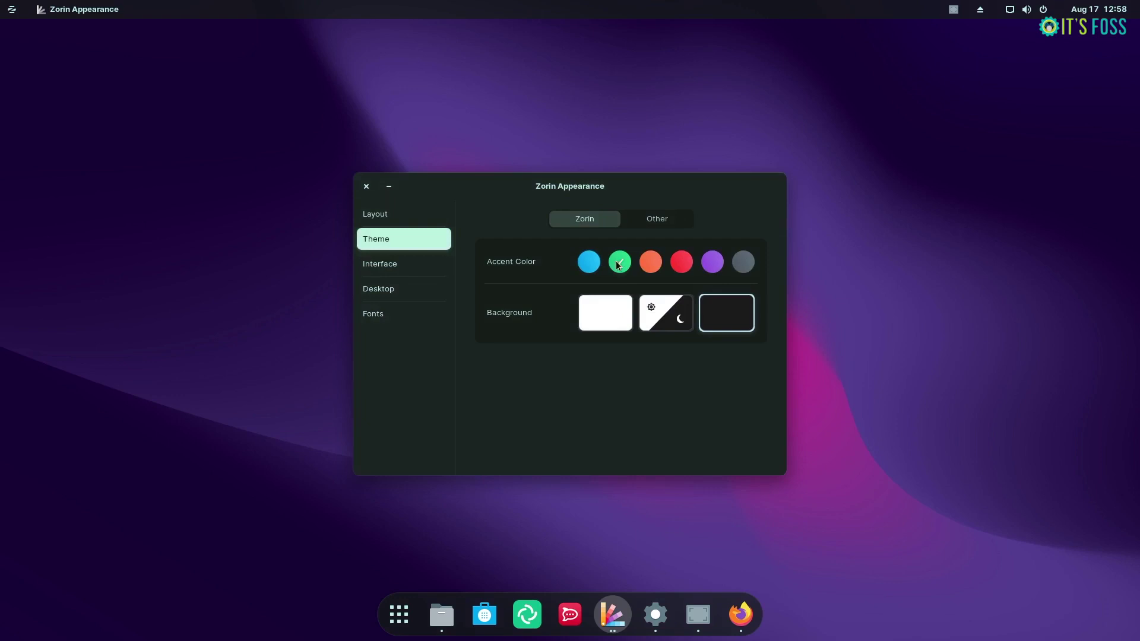
left_click(590, 266)
Look over the Interface, Desktop and Fonts pages, close Zorin Appearance, and open Files
left_click(411, 265)
left_click(414, 285)
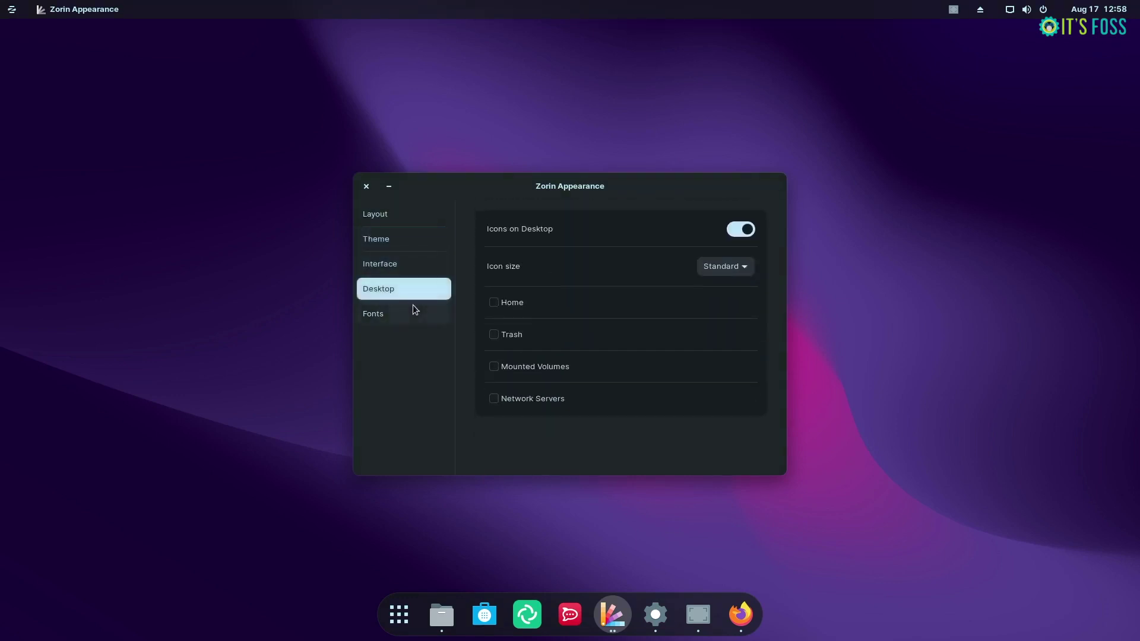
left_click(412, 306)
left_click(366, 186)
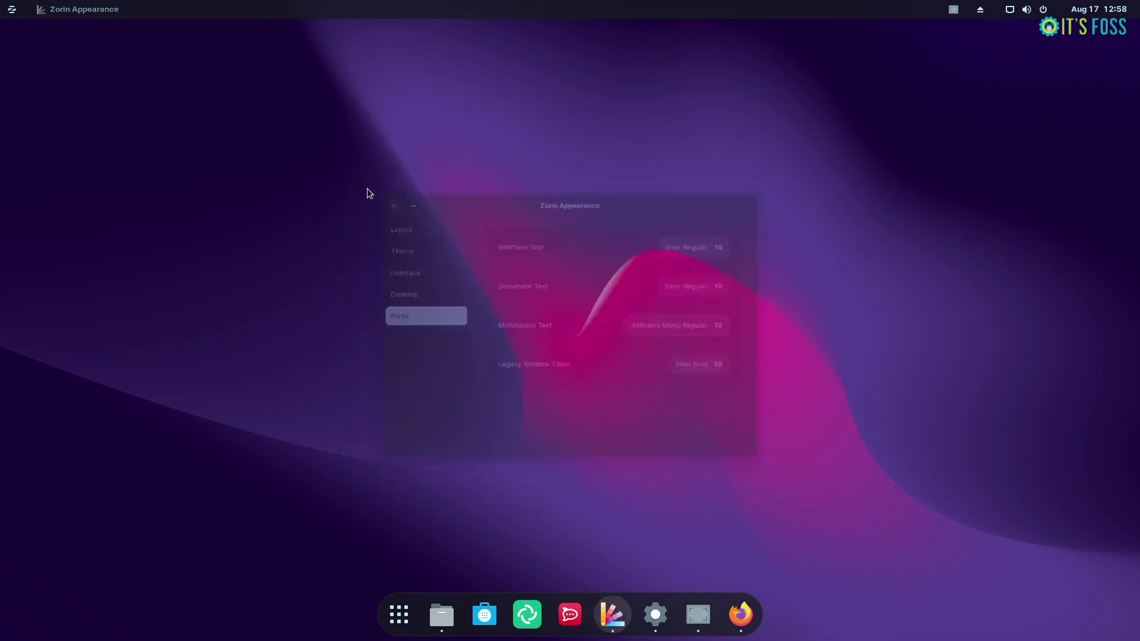
left_click(440, 619)
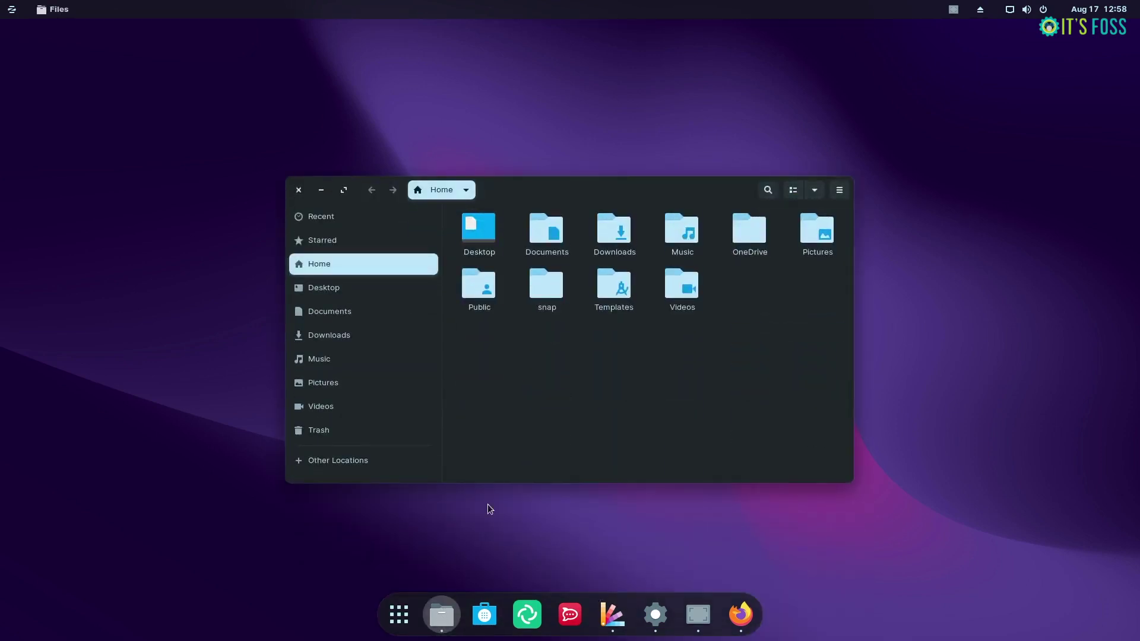
Browse the Desktop and Documents folders, then return to Home
left_click(348, 291)
left_click(348, 310)
left_click(343, 288)
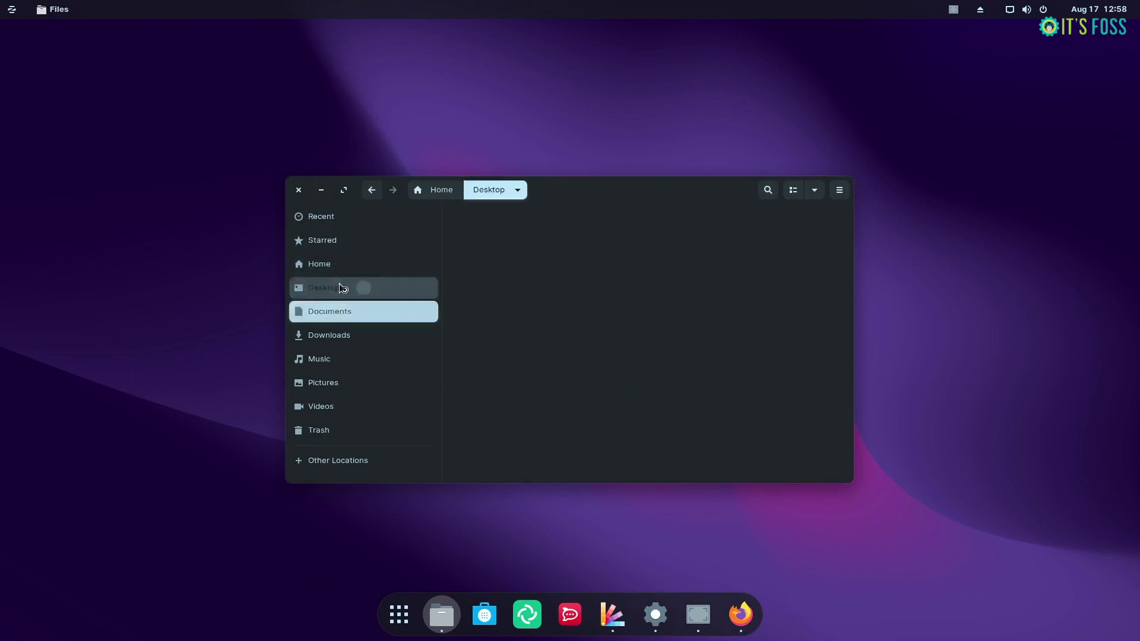
left_click(339, 262)
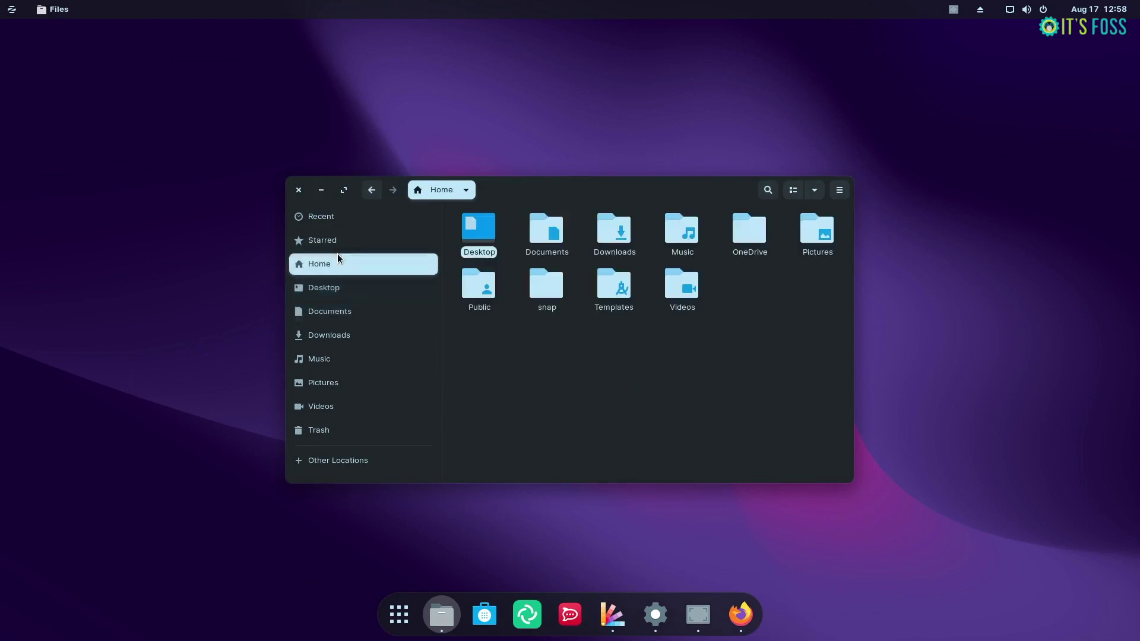
Open the Files Preferences and view the Behavior and List Columns tabs
left_click(841, 193)
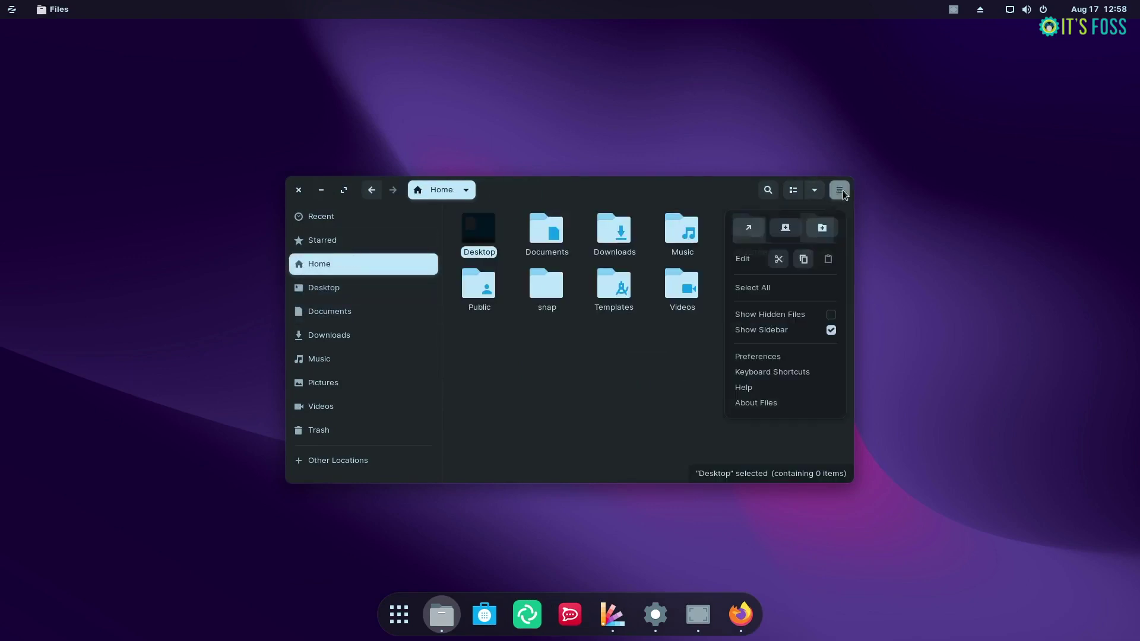
left_click(803, 360)
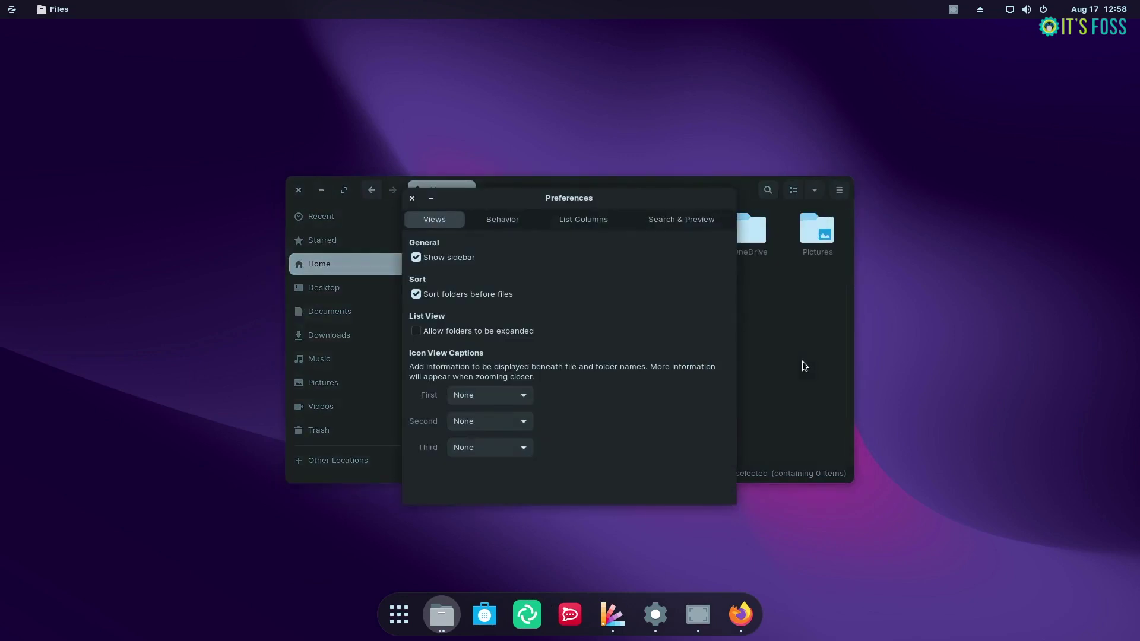
left_click(509, 226)
left_click(578, 224)
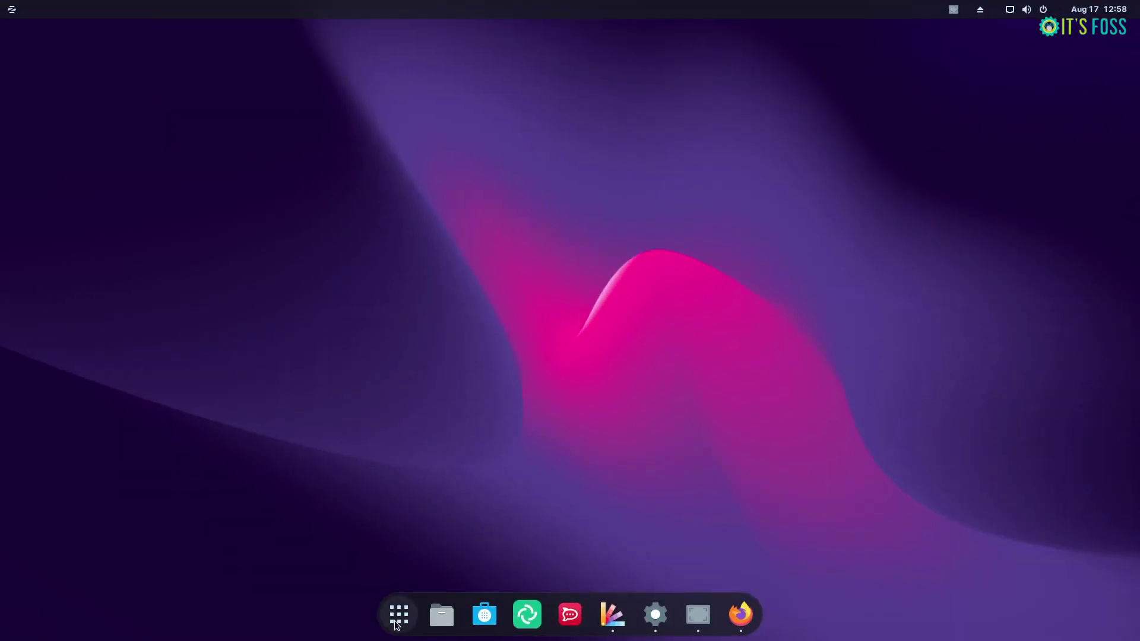
Search 'sound' in the app grid and launch Sound Recorder
left_click(399, 613)
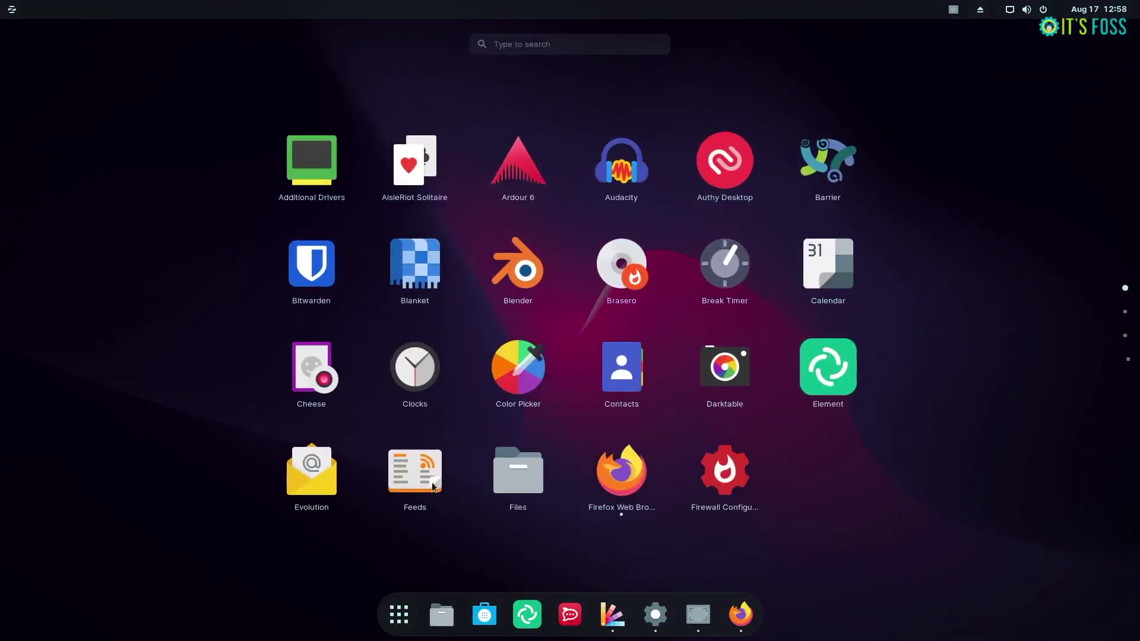
left_click(561, 43)
type("sound")
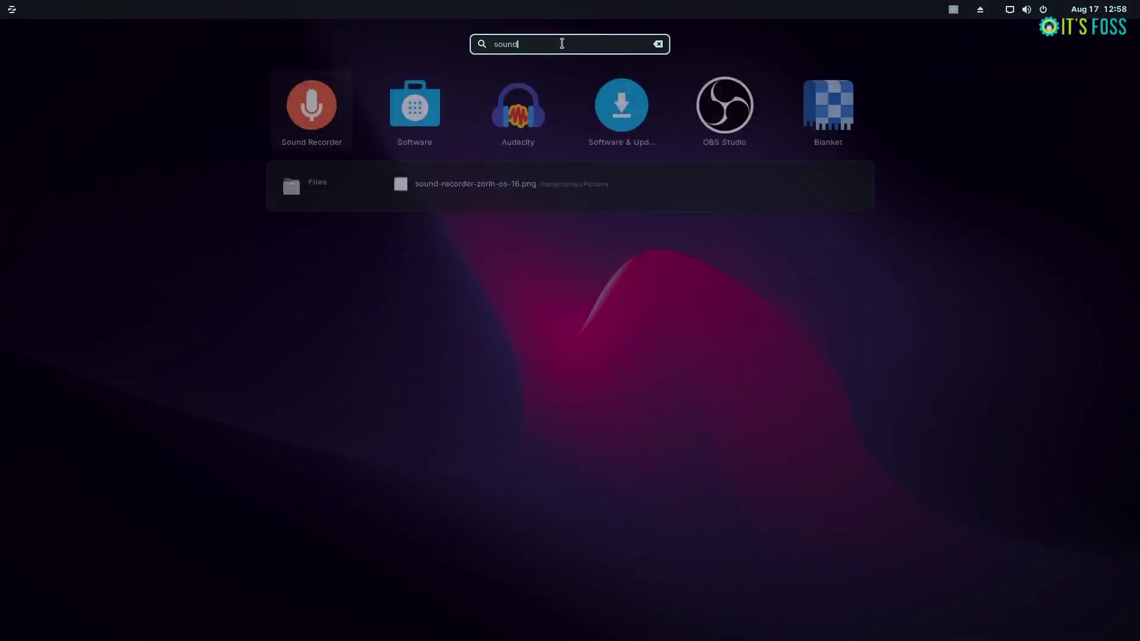
left_click(472, 114)
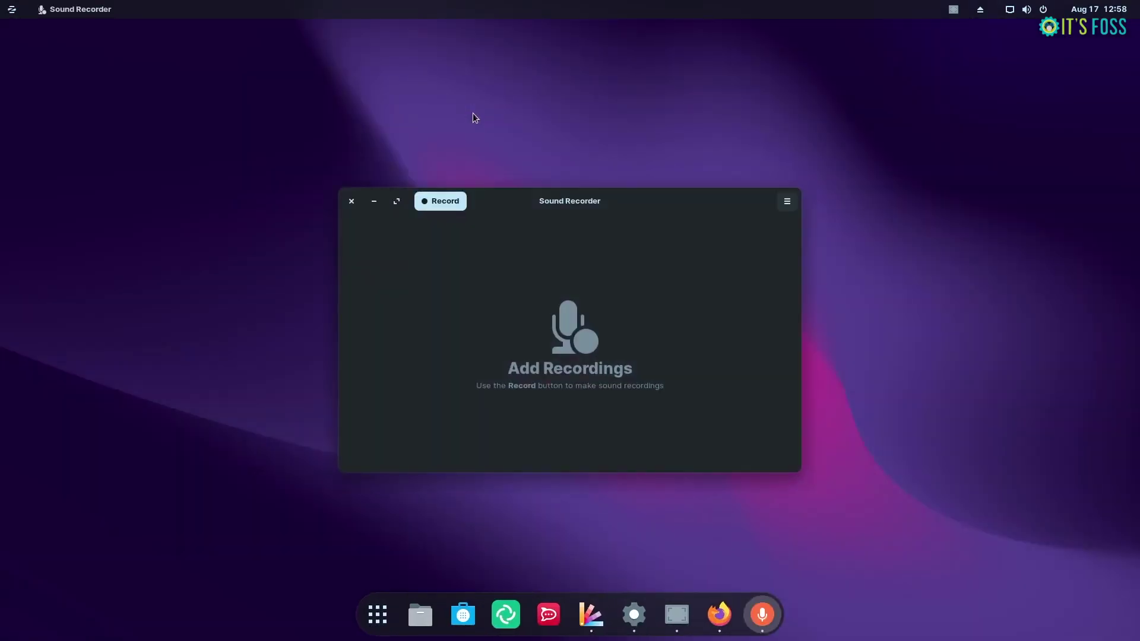
Browse the Preferred Format and Audio Channel submenus, then close Sound Recorder
left_click(788, 202)
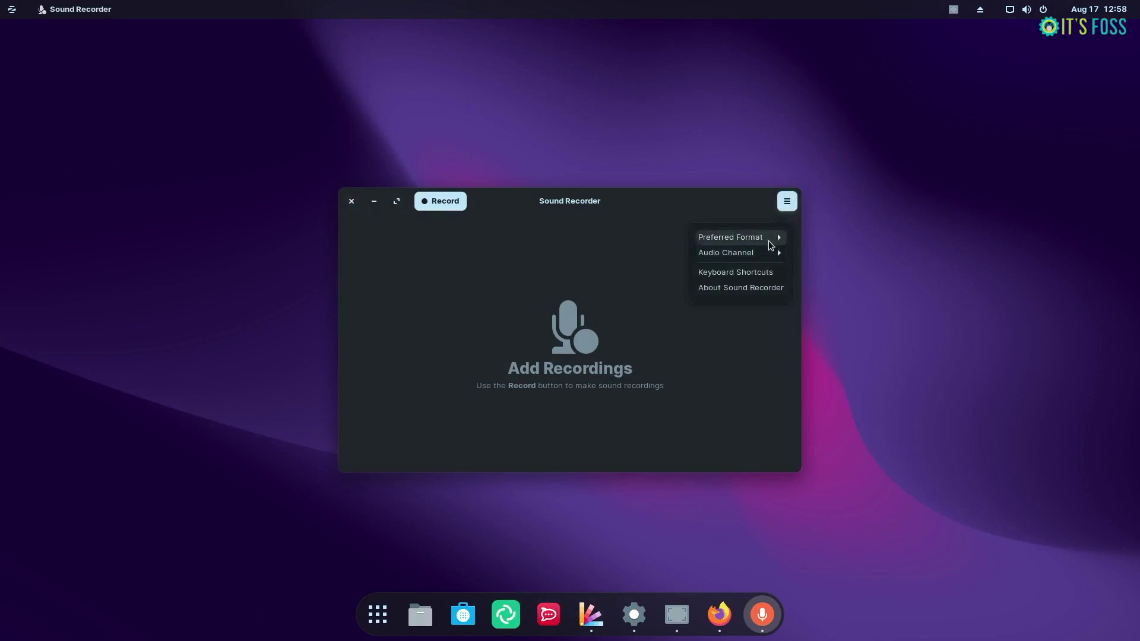
left_click(768, 239)
left_click(734, 240)
left_click(760, 252)
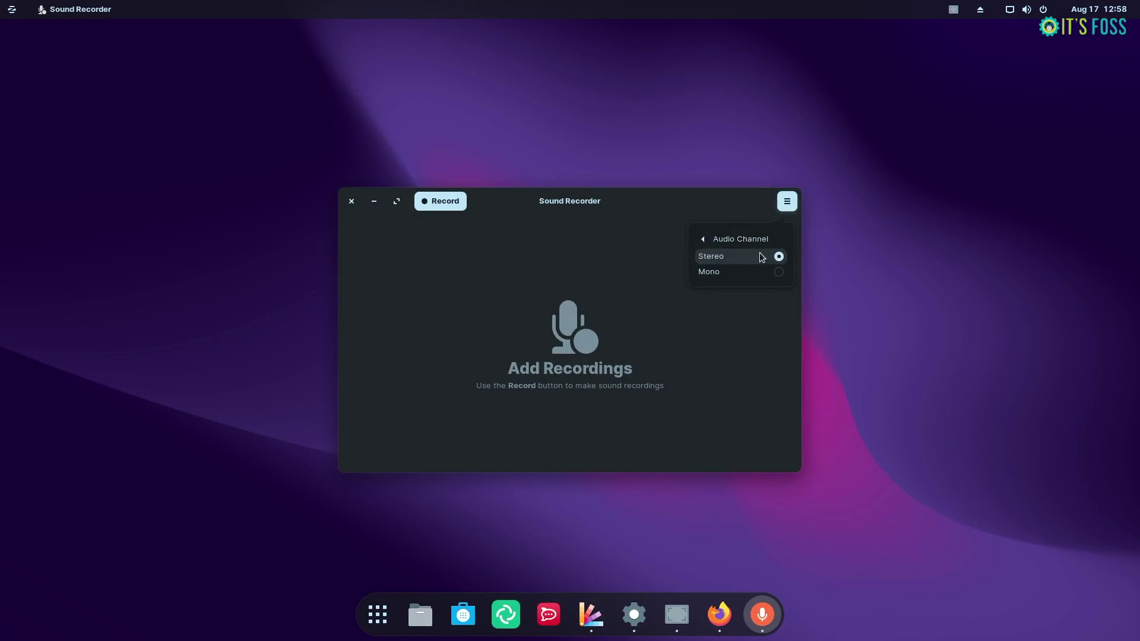
left_click(742, 236)
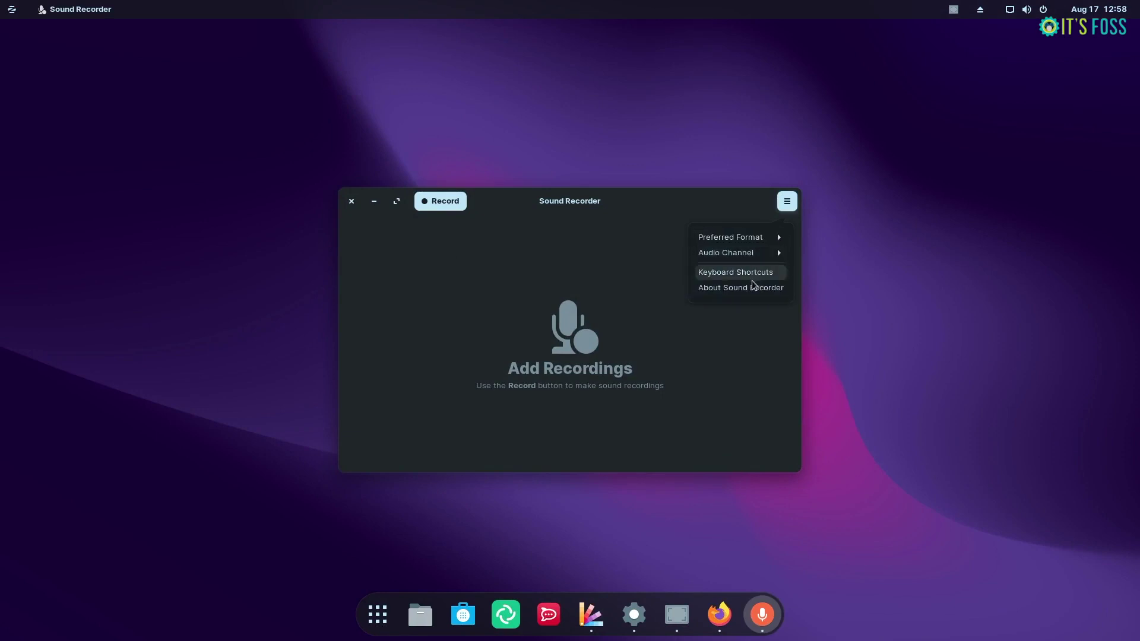
left_click(790, 202)
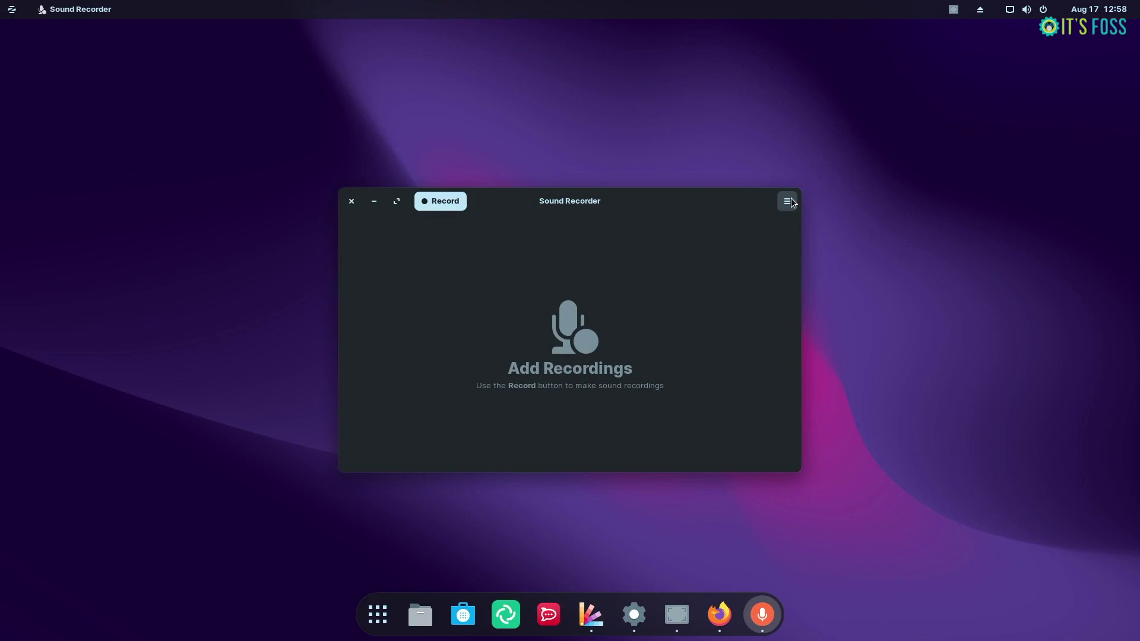
left_click(352, 201)
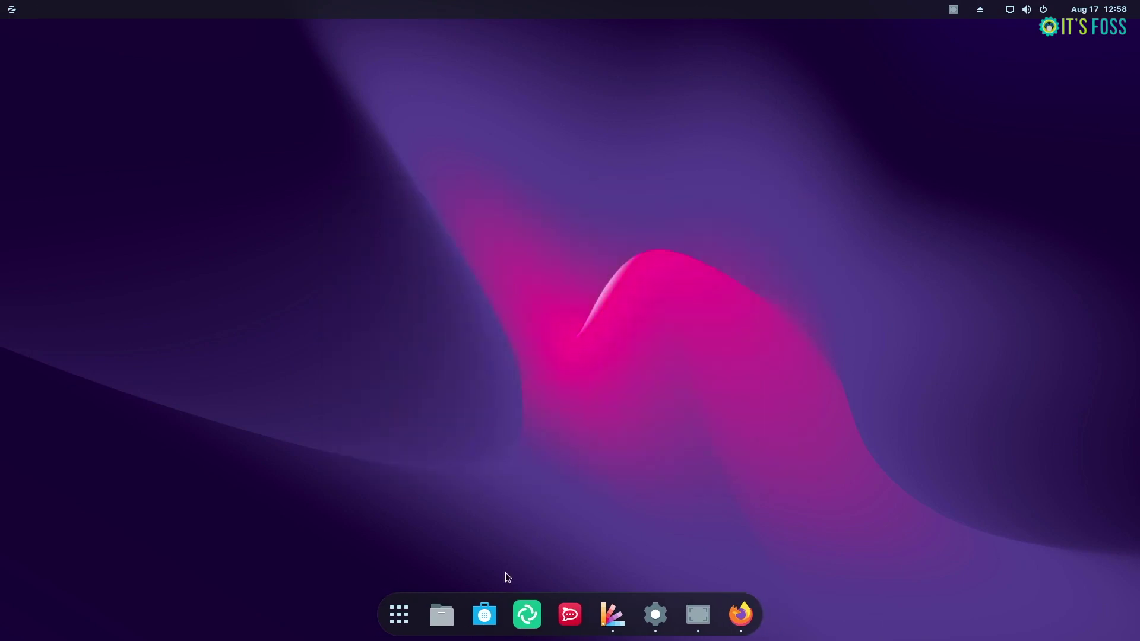
Open Software, check the Installed and Updates pages, and dismiss the error on Explore
left_click(488, 624)
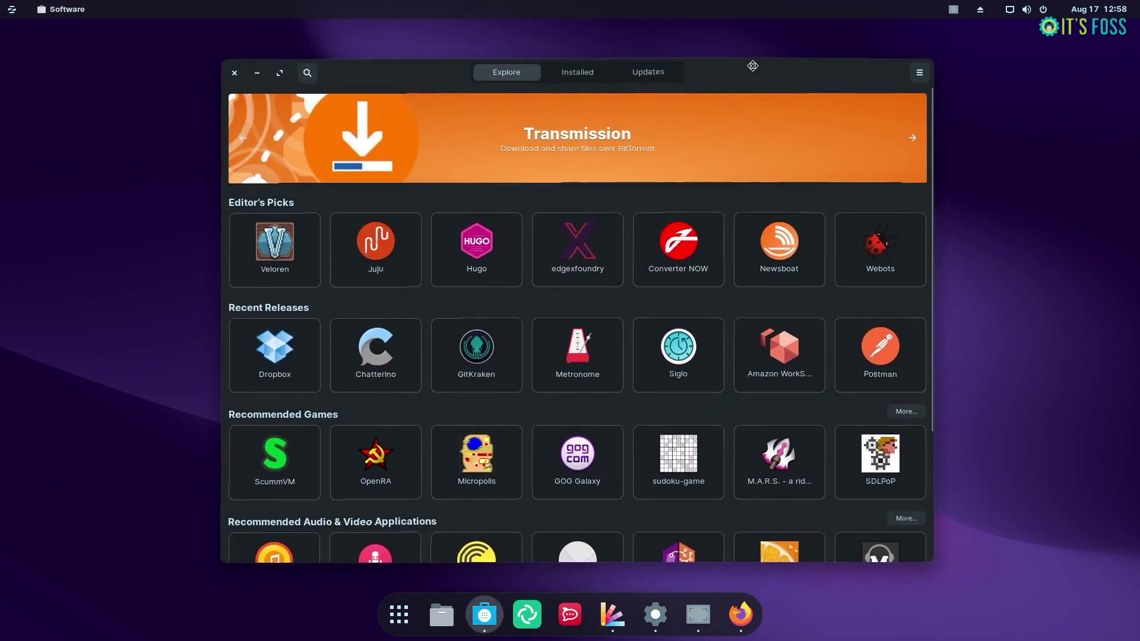
left_click(606, 74)
left_click(661, 76)
left_click(508, 71)
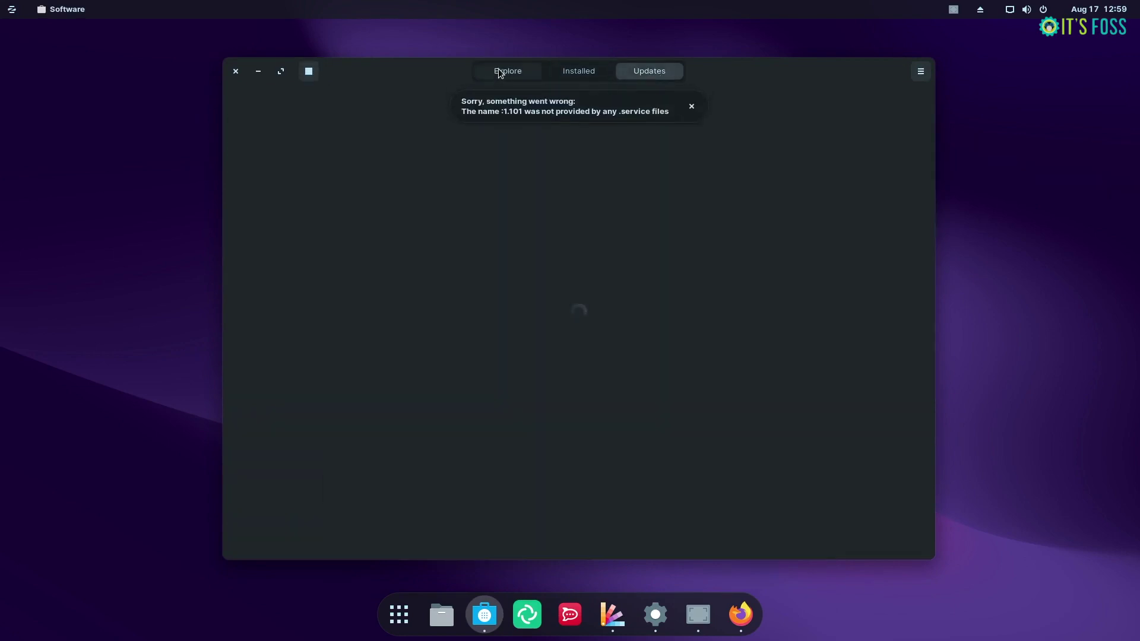
left_click(692, 107)
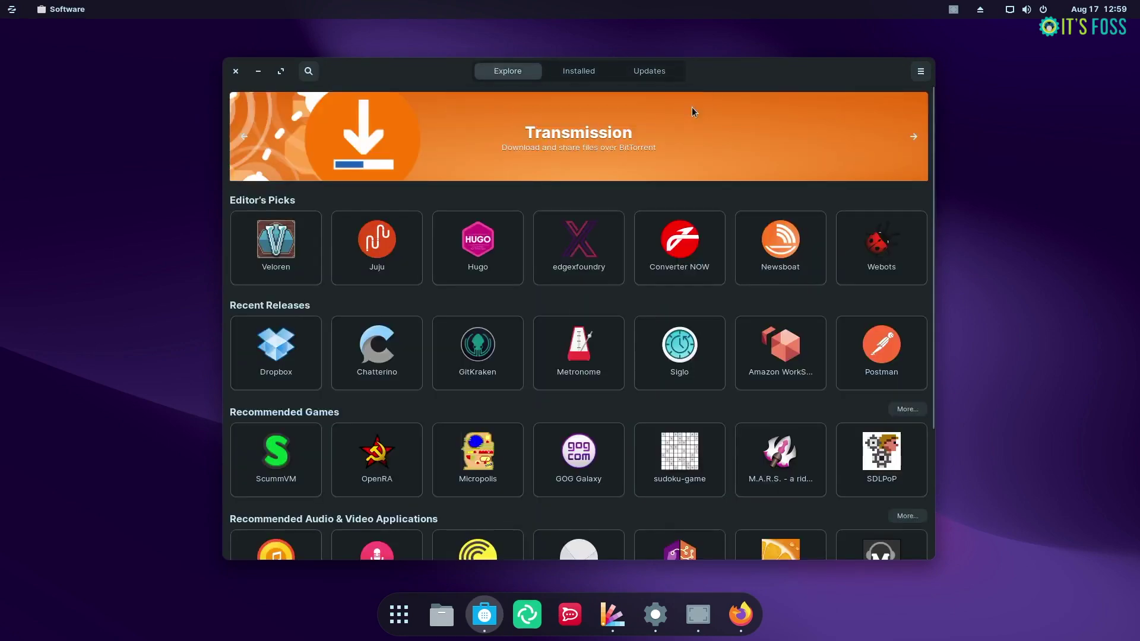
scroll(443, 379, "down", 5)
scroll(443, 380, "up", 4)
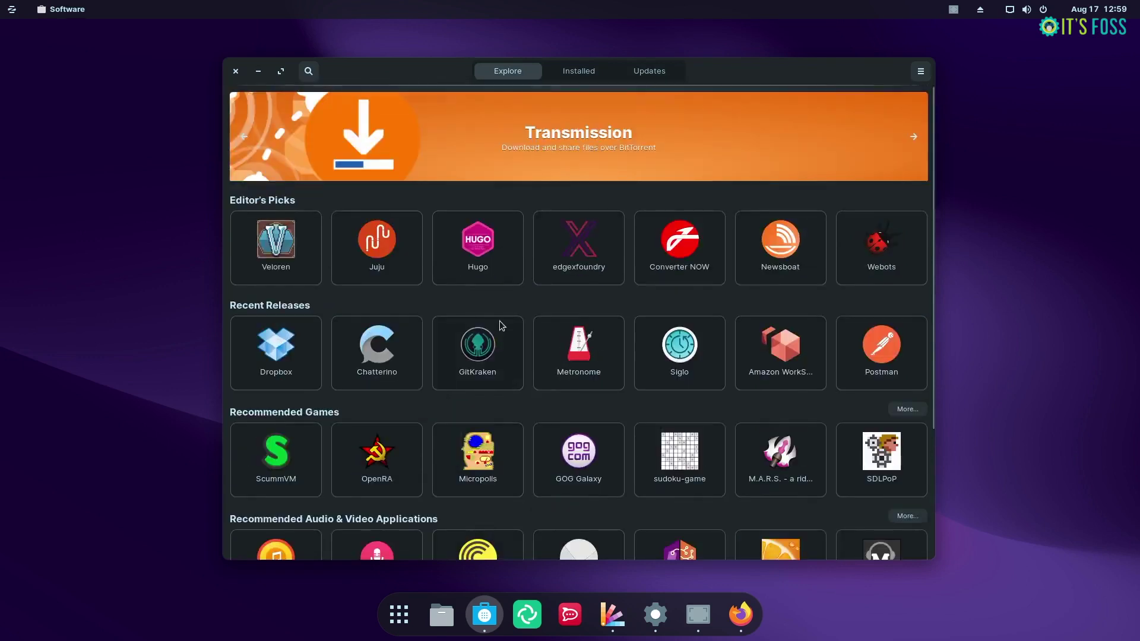
Search 'telegram', open Telegram Desktop, and view its Flathub and Zorin OS sources
left_click(315, 71)
type("telegram")
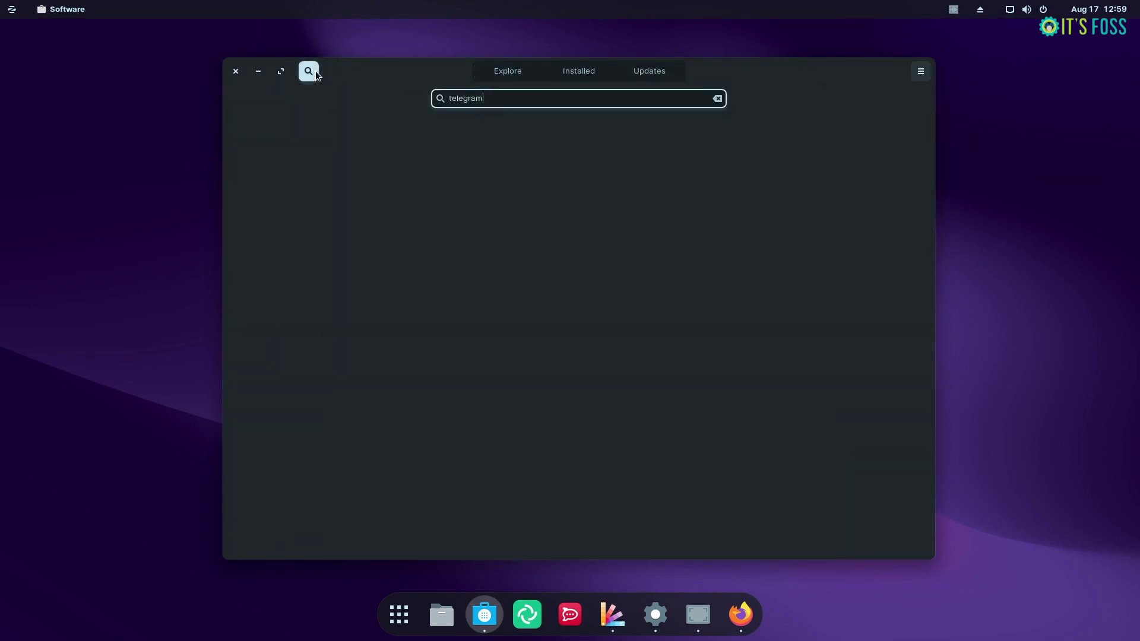
left_click(580, 148)
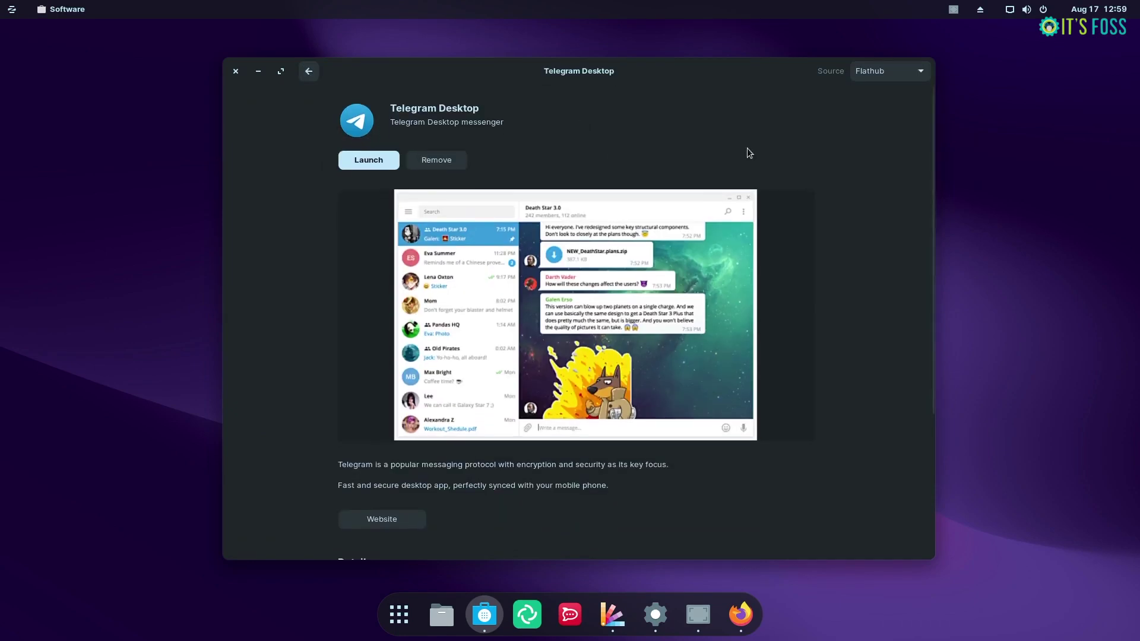
left_click(902, 77)
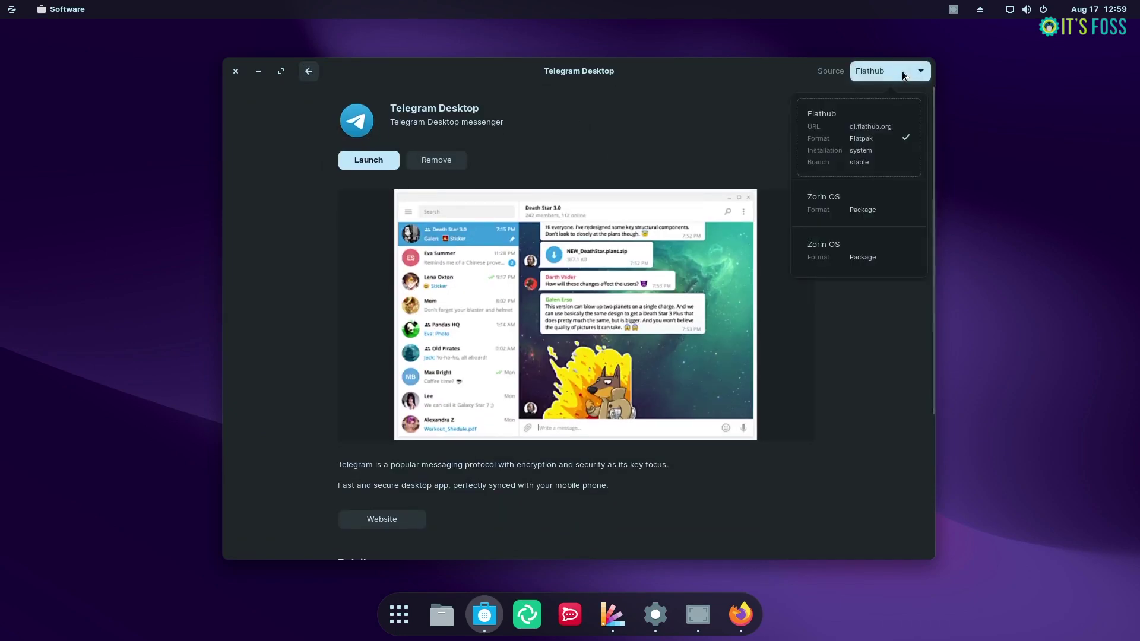
left_click(902, 76)
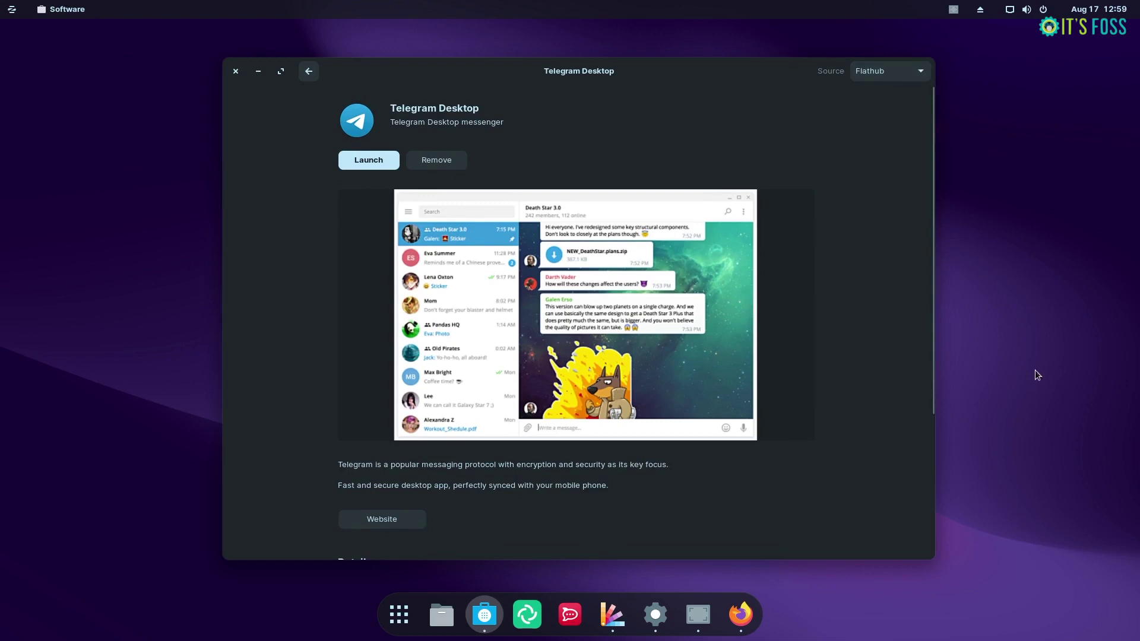
Apply the light Background theme style in Zorin Appearance, then minimize that window
right_click(1044, 338)
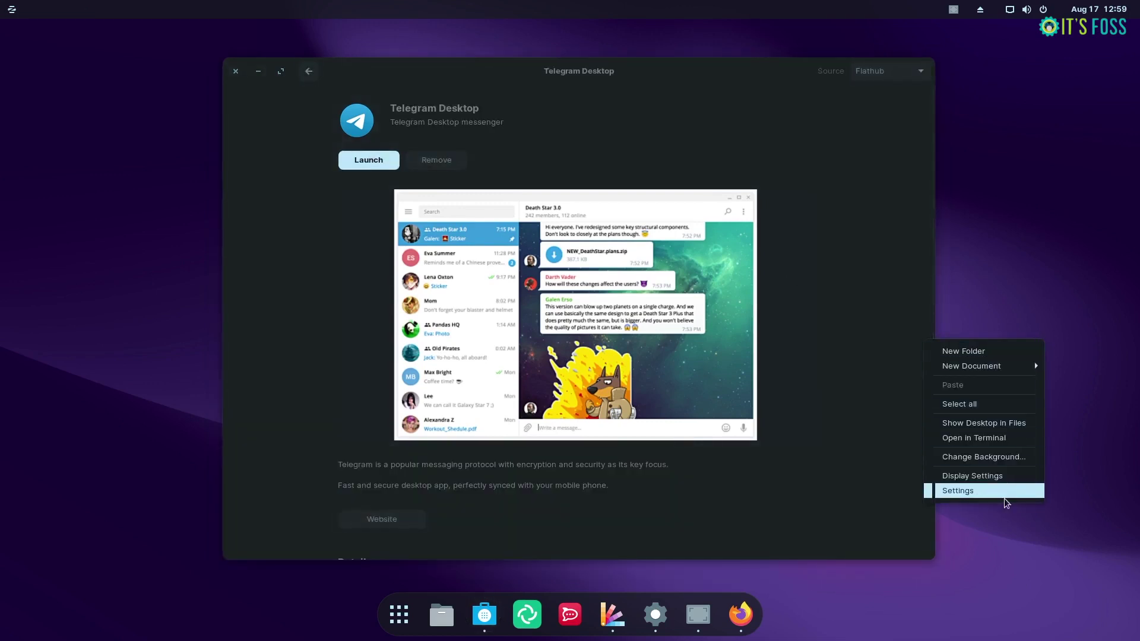
left_click(1042, 531)
left_click(11, 9)
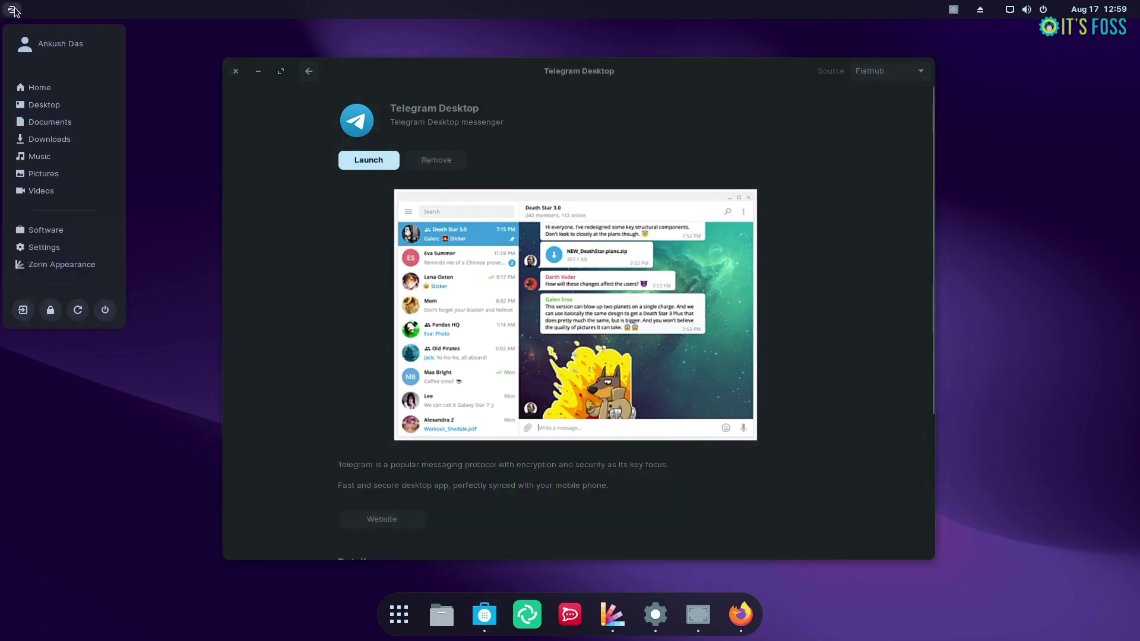
left_click(107, 269)
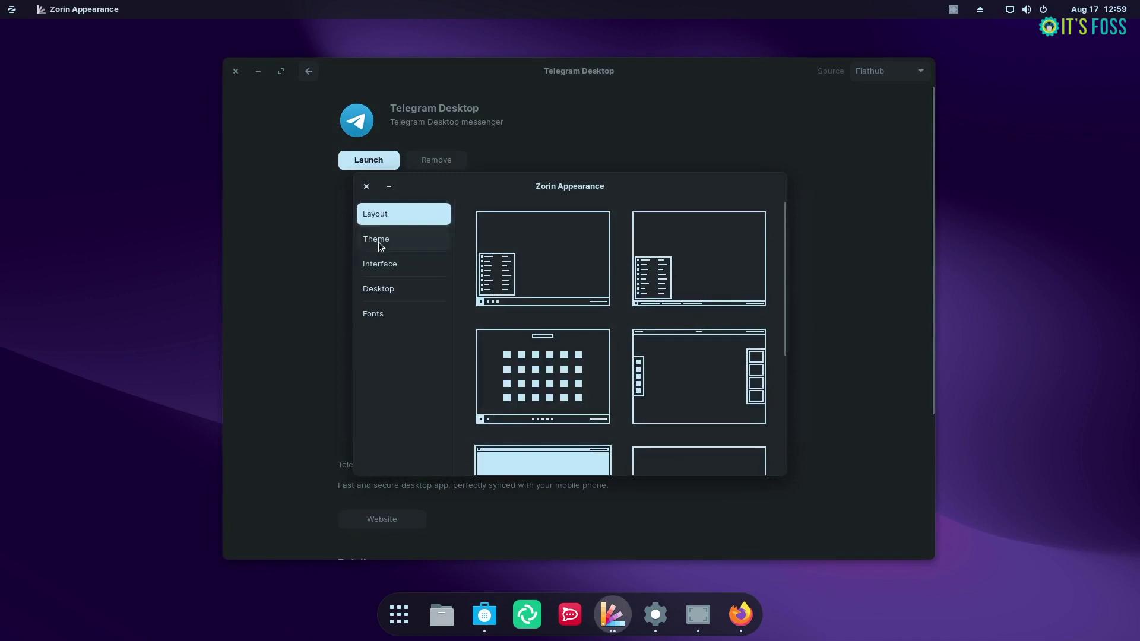
left_click(379, 241)
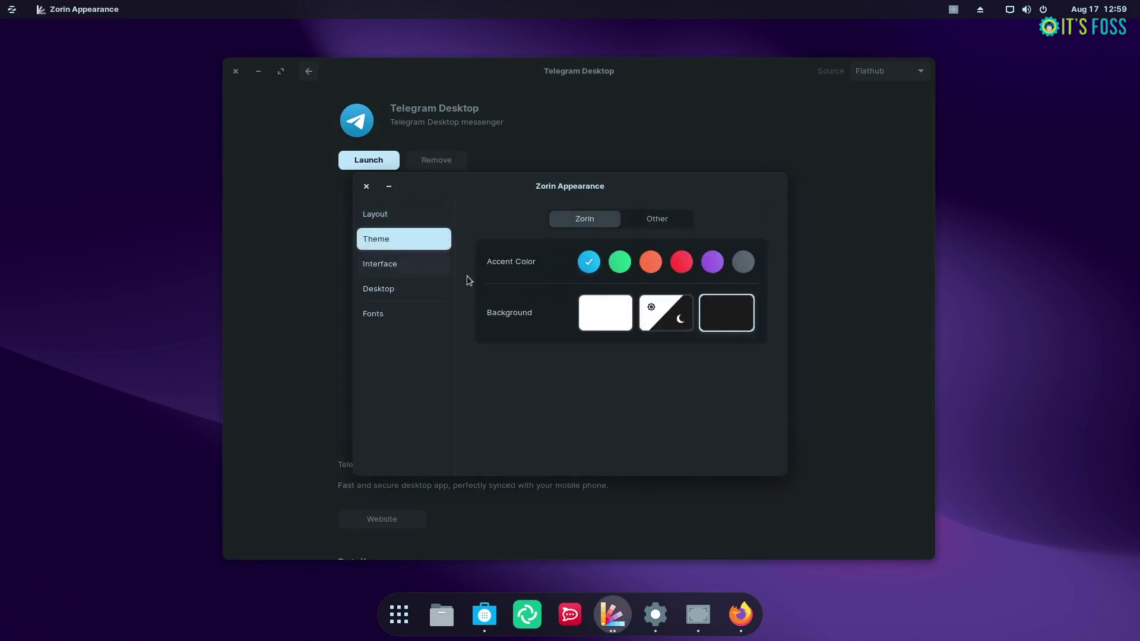
left_click(614, 320)
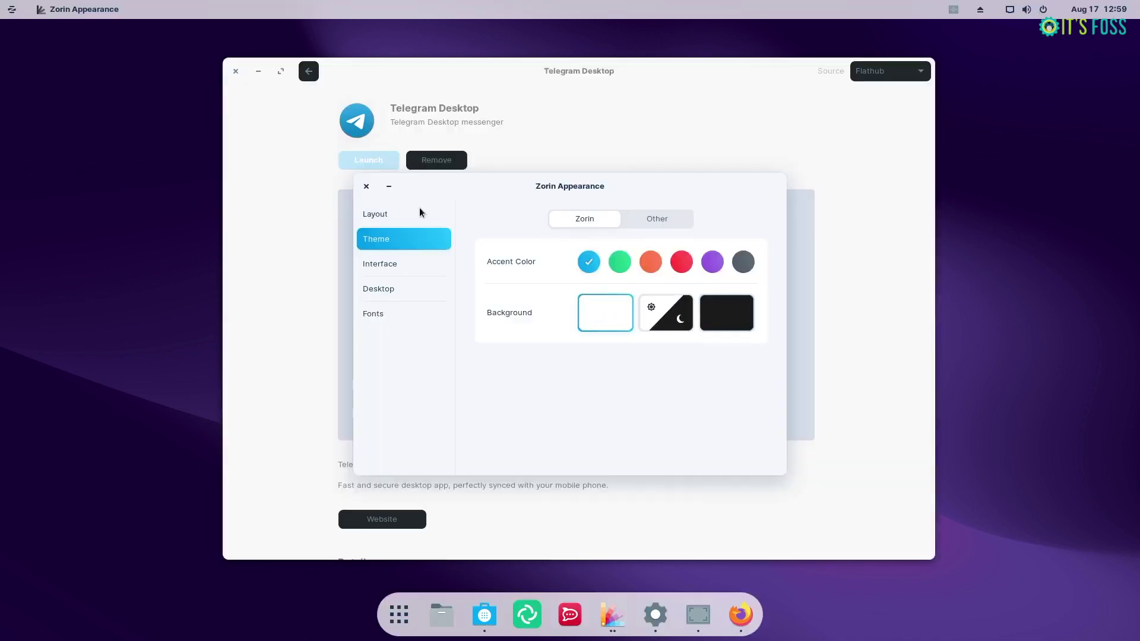
left_click(389, 187)
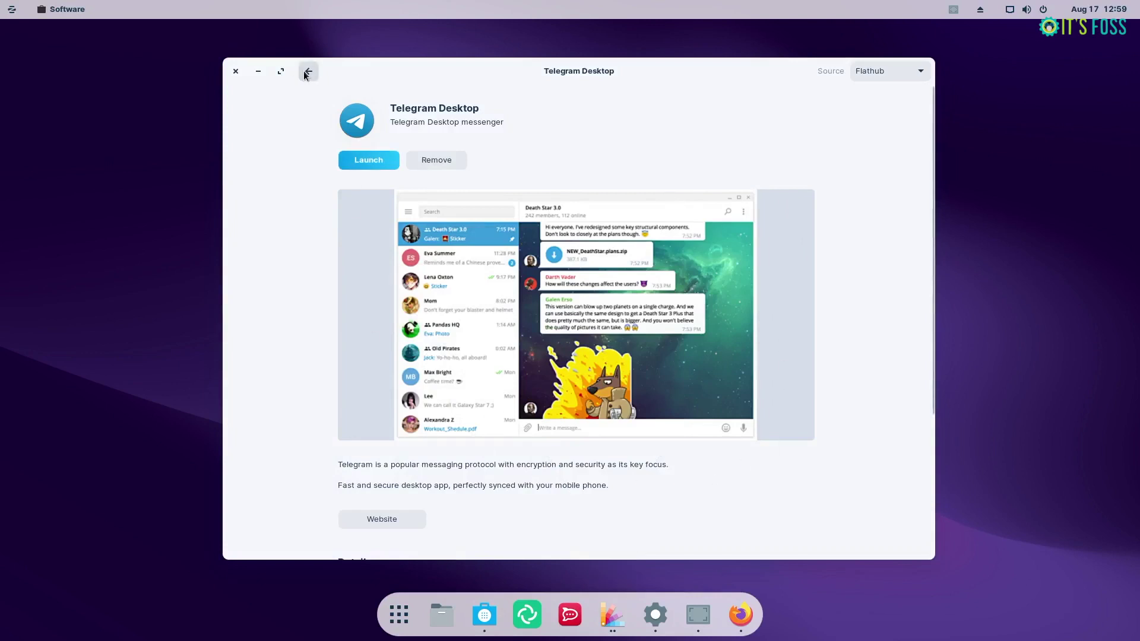
Recheck Telegram Desktop's install sources in Software, then close the Software window
left_click(306, 71)
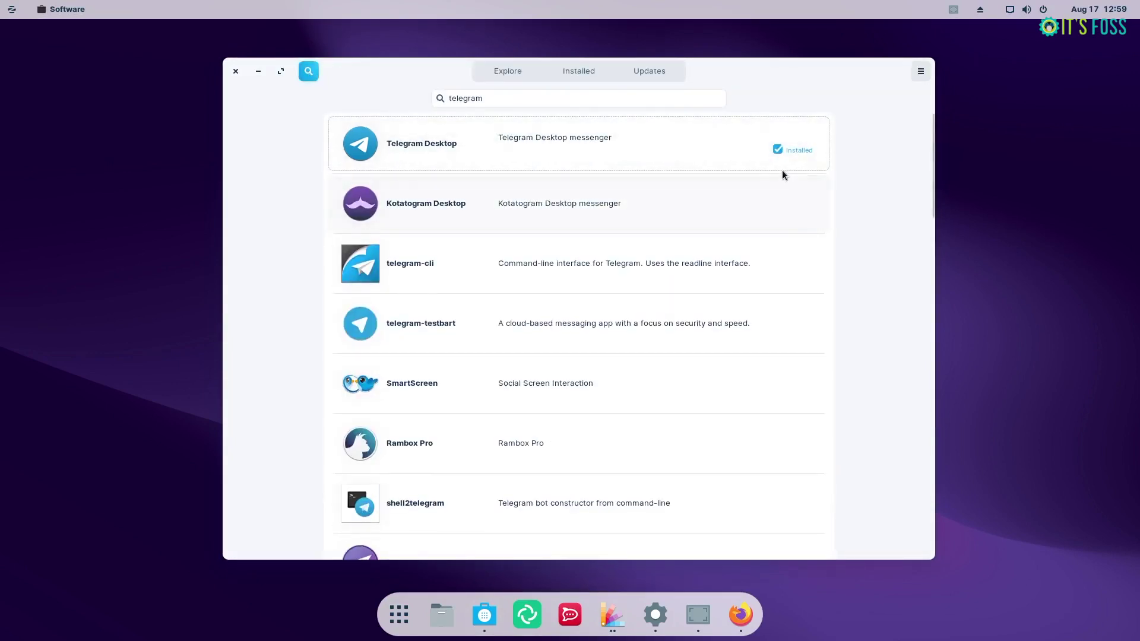
left_click(870, 147)
left_click(870, 71)
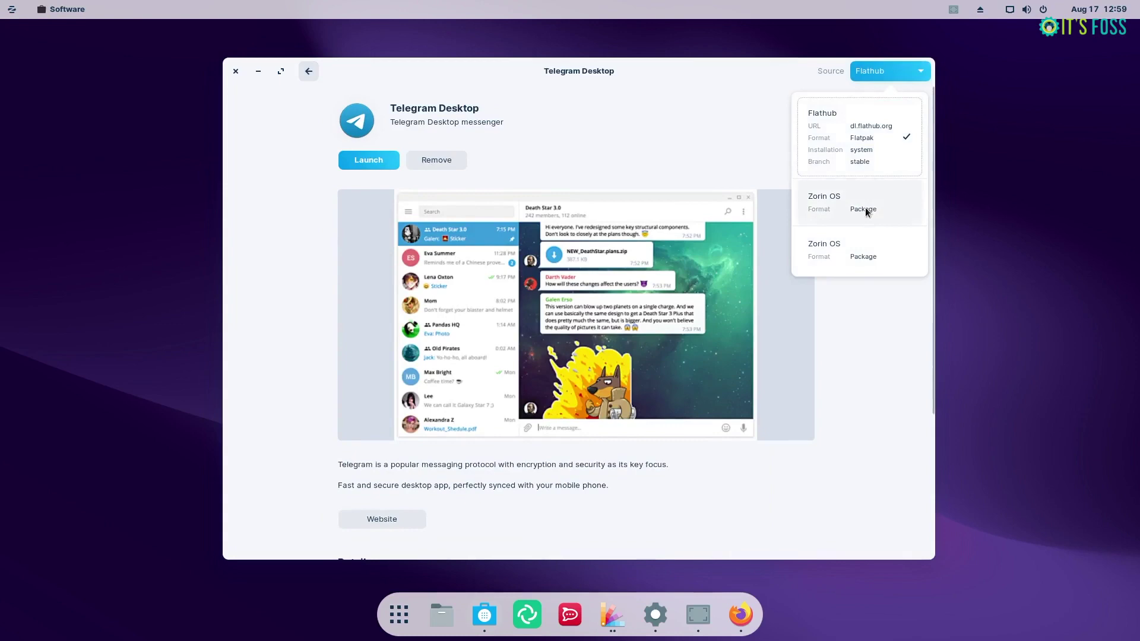
left_click(861, 343)
left_click(236, 71)
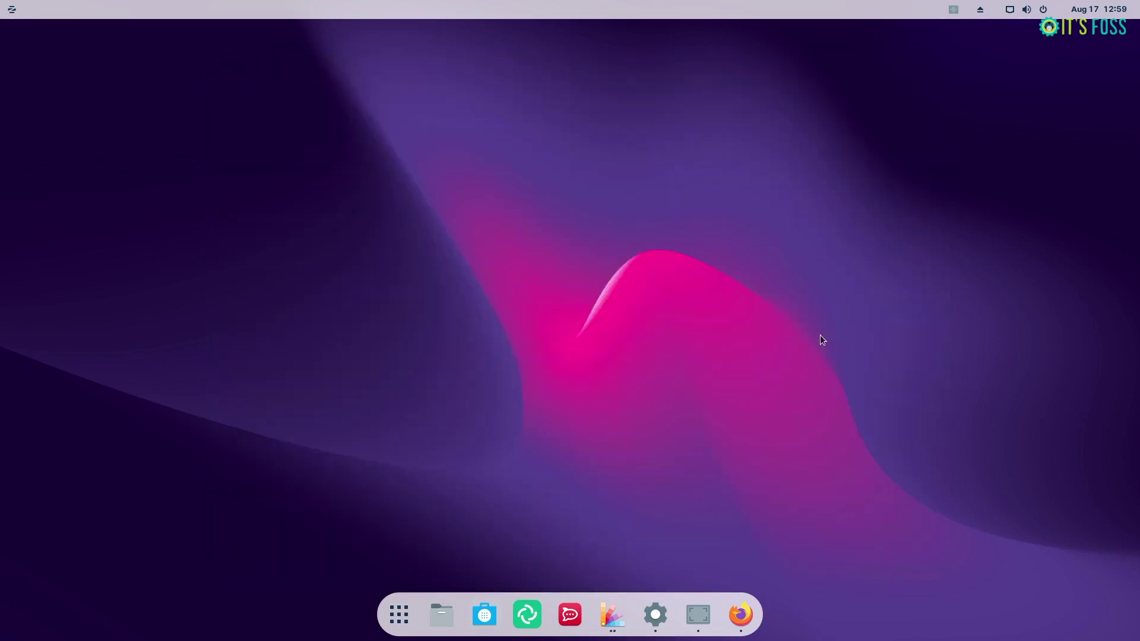
Open Settings and browse the Network, Bluetooth, Notifications, Search and Applications panels
left_click(669, 621)
scroll(639, 433, "down", 5)
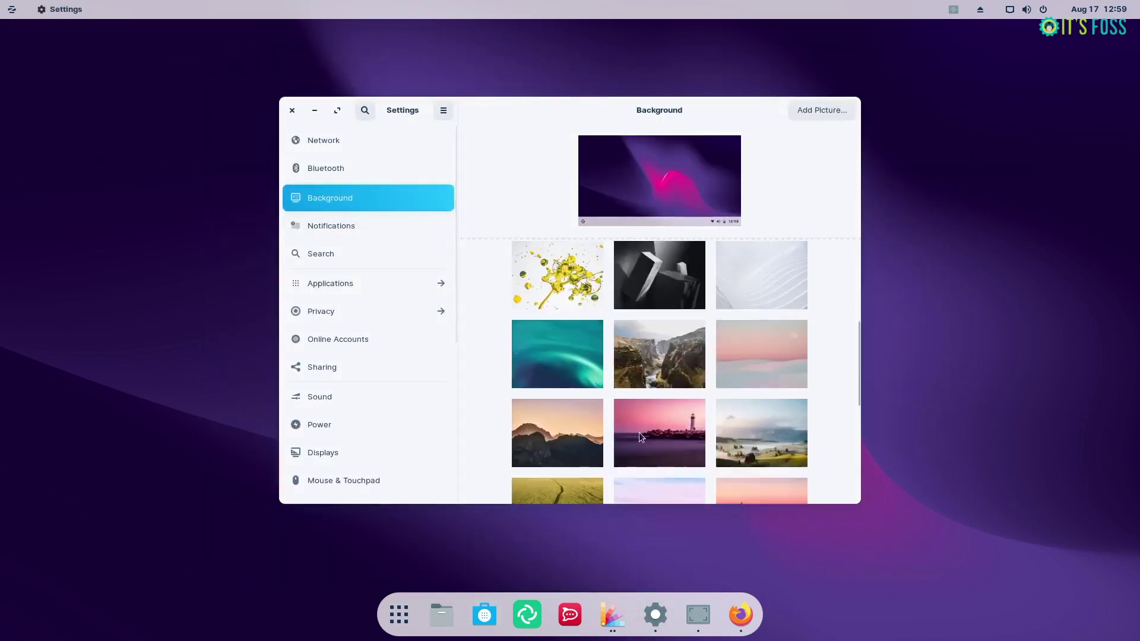
scroll(678, 408, "up", 5)
left_click(344, 144)
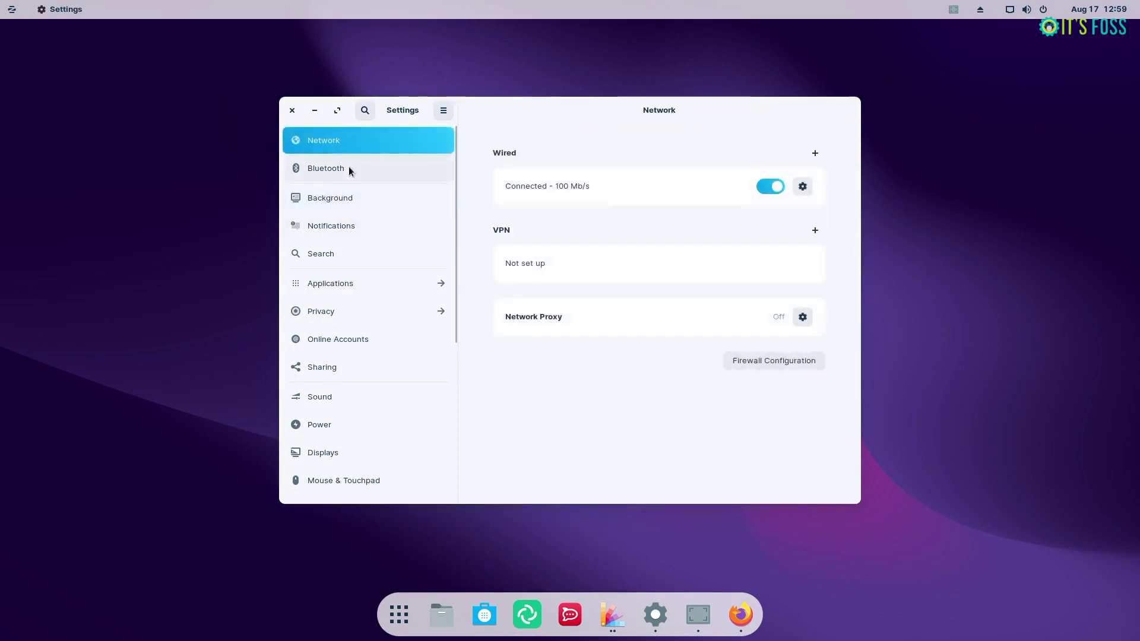
left_click(349, 170)
left_click(352, 226)
left_click(353, 255)
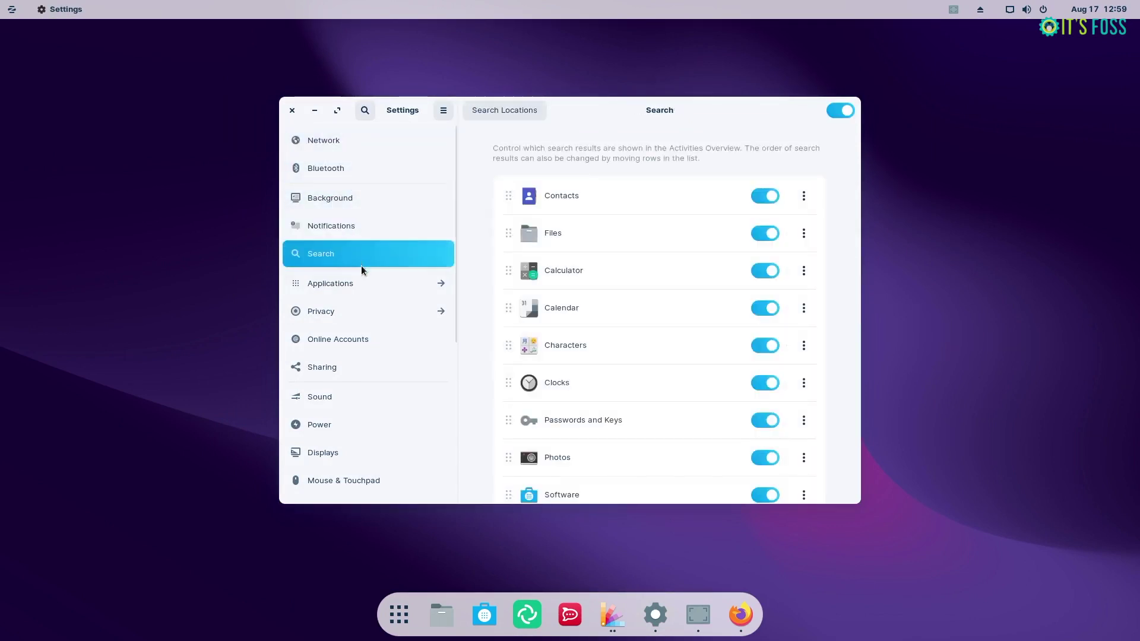
left_click(368, 284)
key("alt+Left")
View the Privacy sub-panels (Location Services, Thunderbolt, File History & Trash, Screen Lock), then Sound and Mouse & Touchpad
left_click(363, 306)
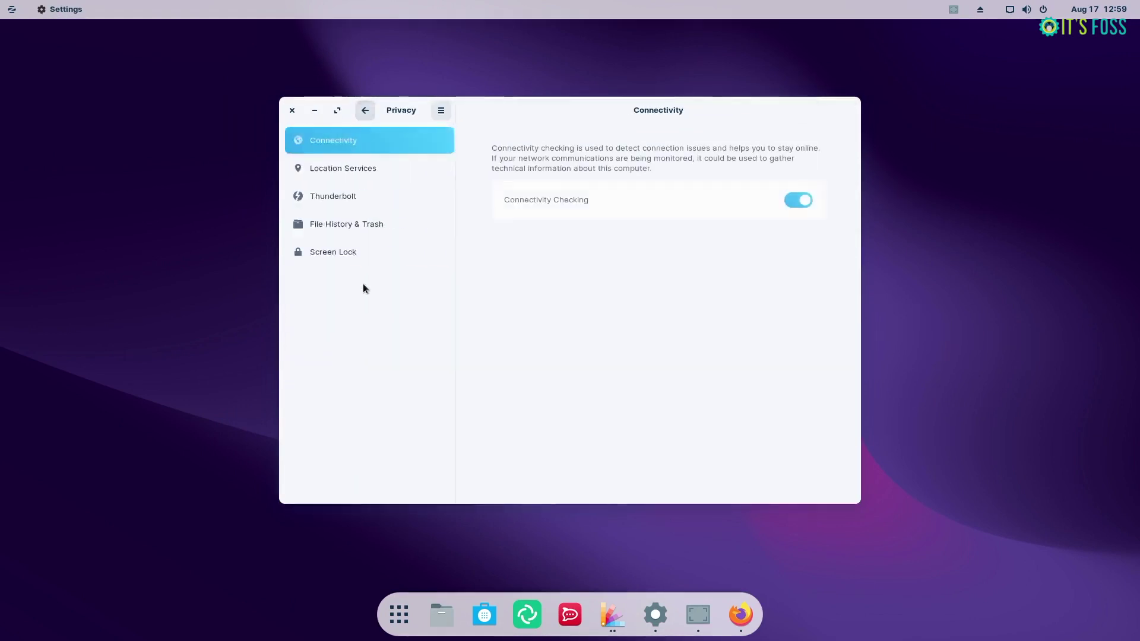
left_click(345, 168)
left_click(347, 196)
left_click(348, 227)
left_click(348, 252)
left_click(365, 110)
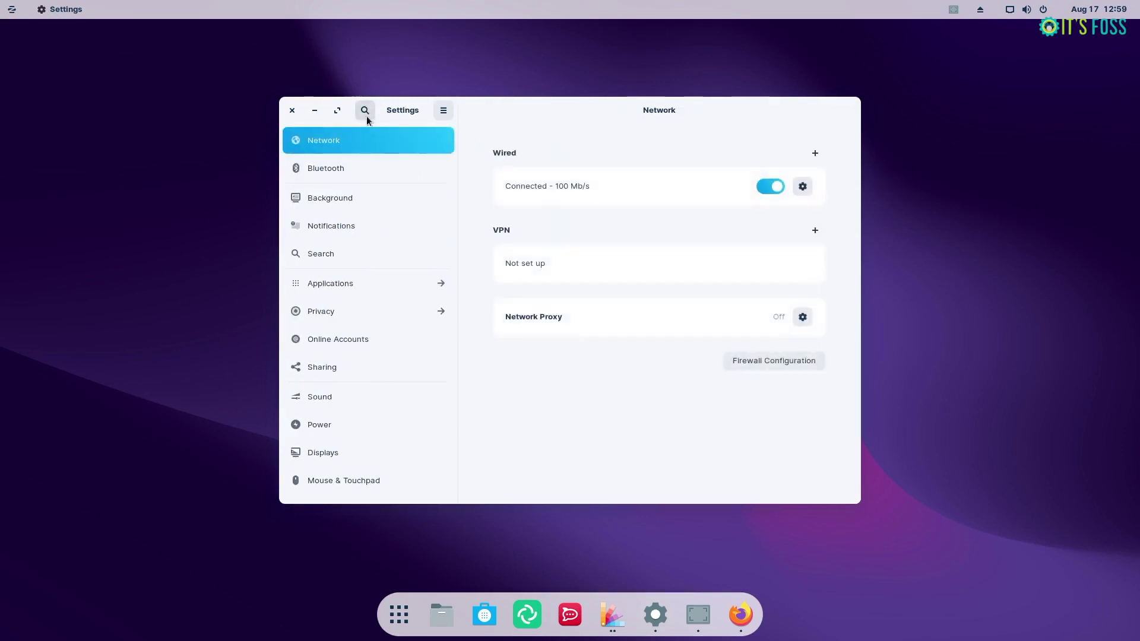
left_click(356, 396)
scroll(362, 354, "down", 3)
left_click(334, 302)
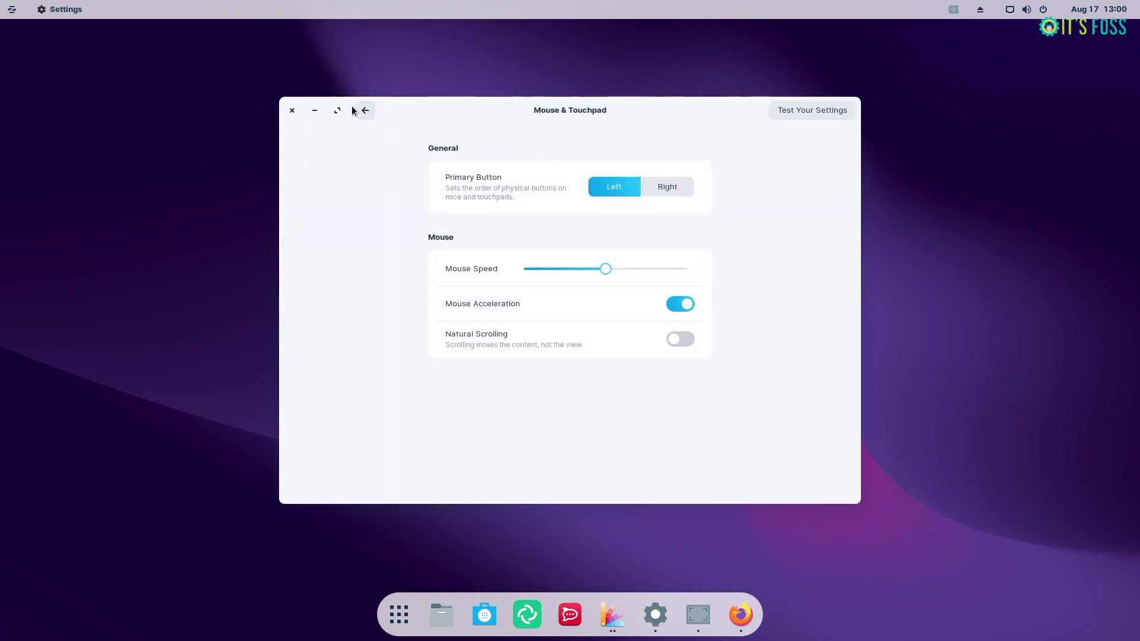
left_click(365, 109)
View Keyboard Shortcuts, Users, Default Applications and Date & Time, ending on the About page
scroll(361, 214, "down", 3)
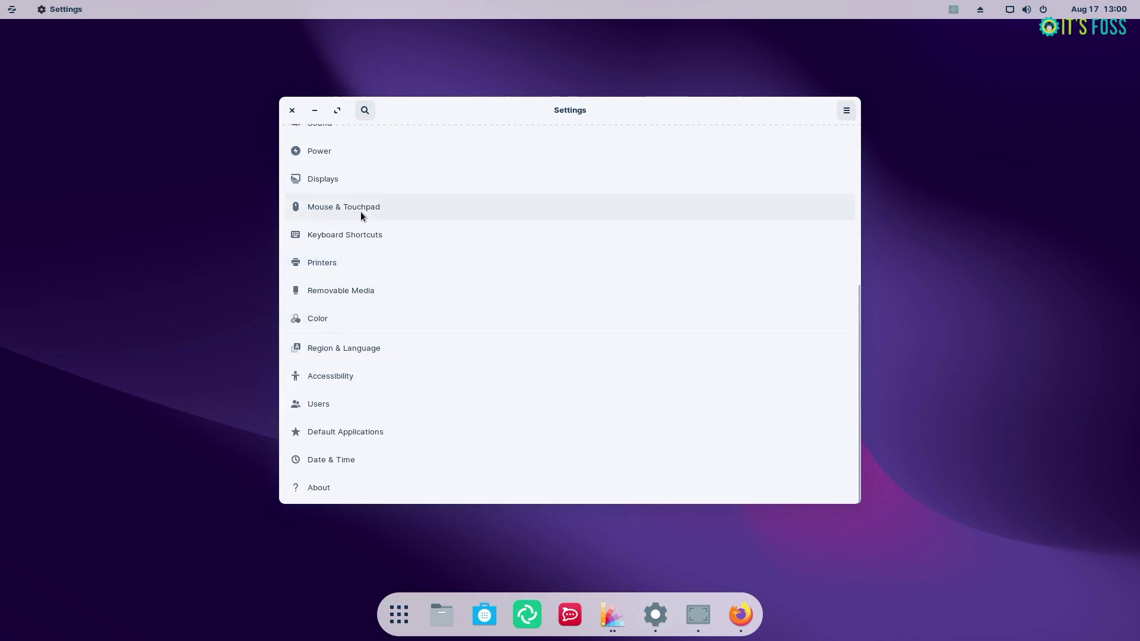
scroll(338, 322, "up", 3)
left_click(339, 323)
scroll(354, 380, "down", 3)
left_click(358, 415)
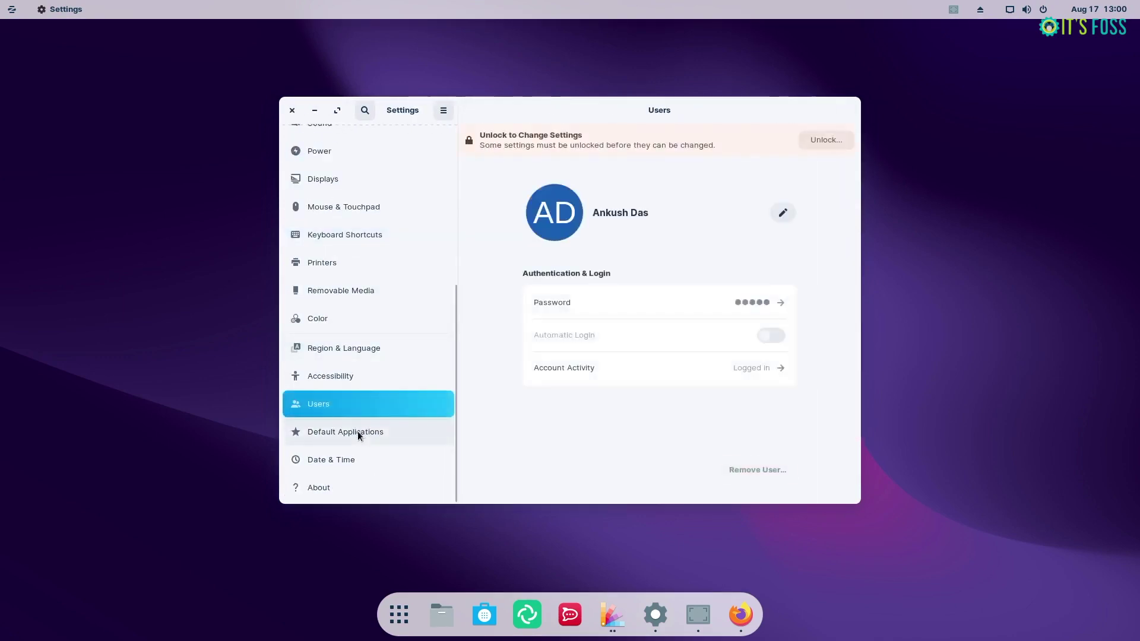
left_click(358, 432)
left_click(376, 458)
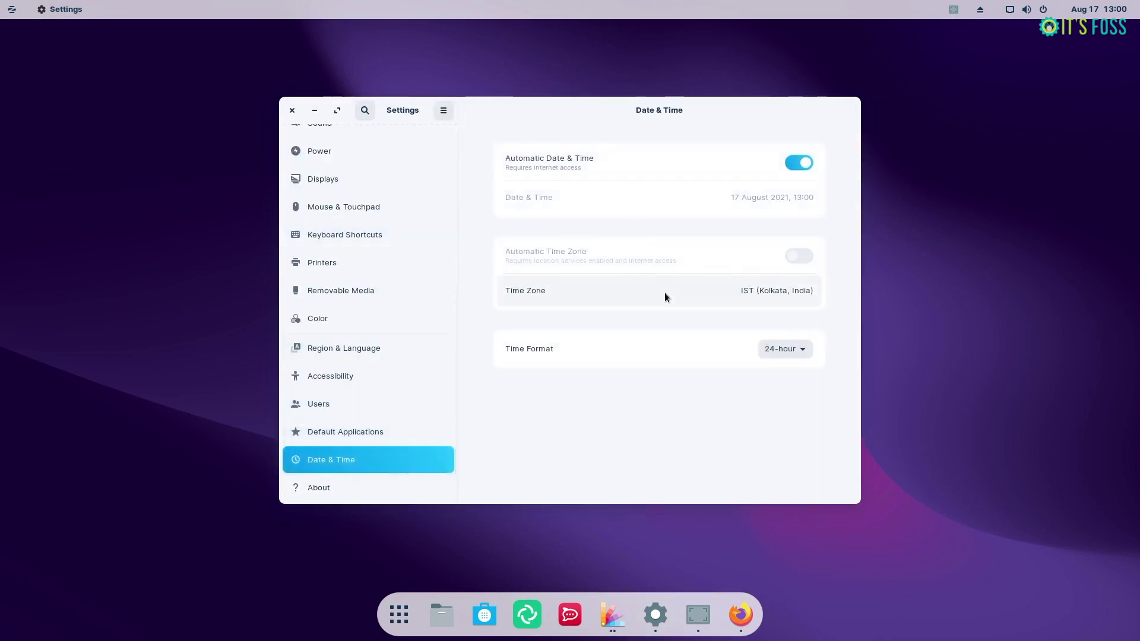
left_click(404, 489)
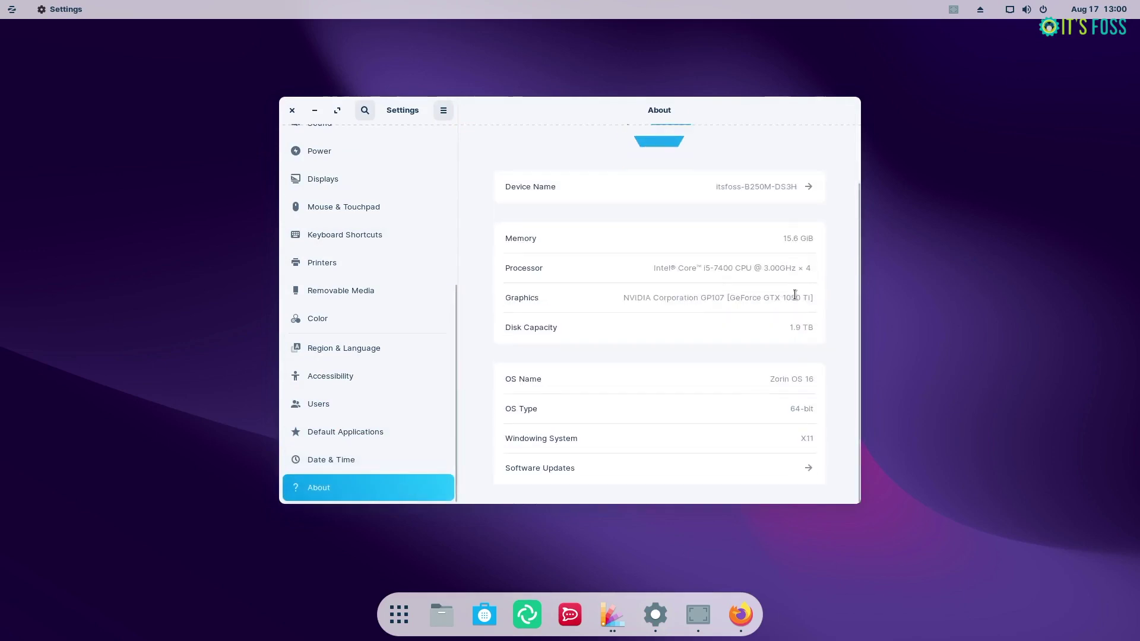
scroll(788, 445, "up", 2)
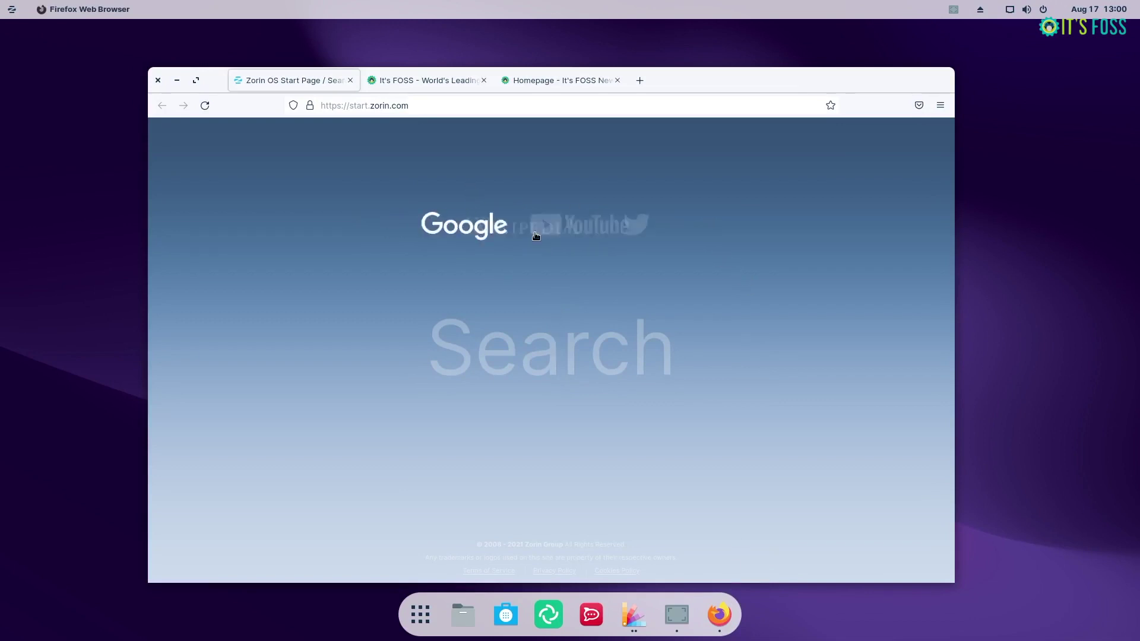
Switch to the It's FOSS tab and scroll through the homepage's latest articles
left_click(424, 80)
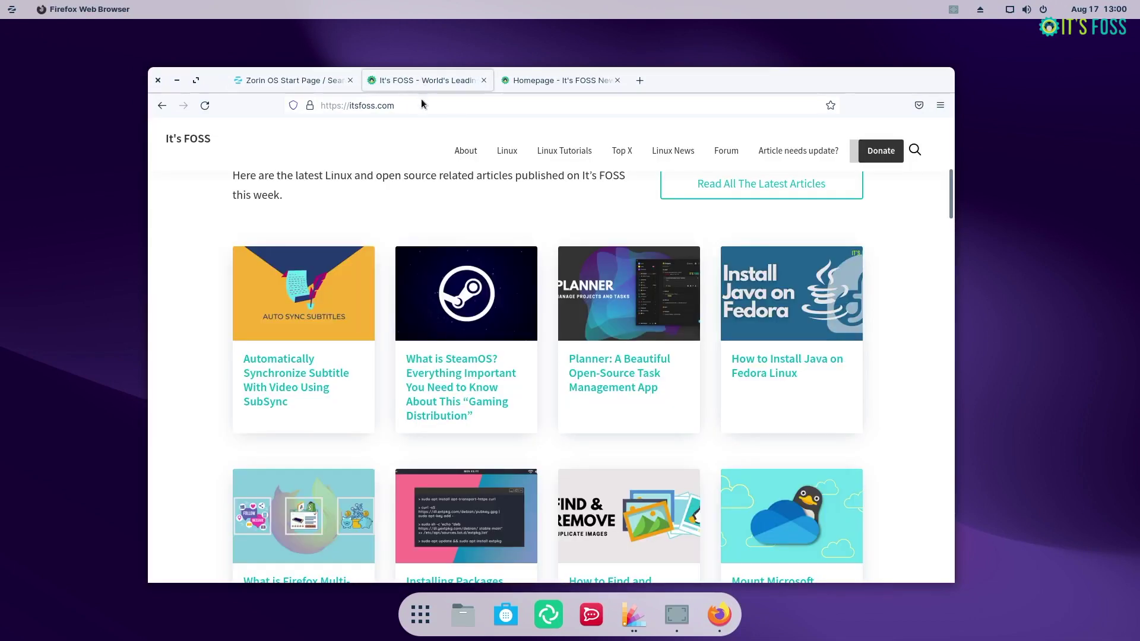
scroll(483, 349, "down", 9)
scroll(489, 349, "down", 5)
scroll(489, 348, "up", 10)
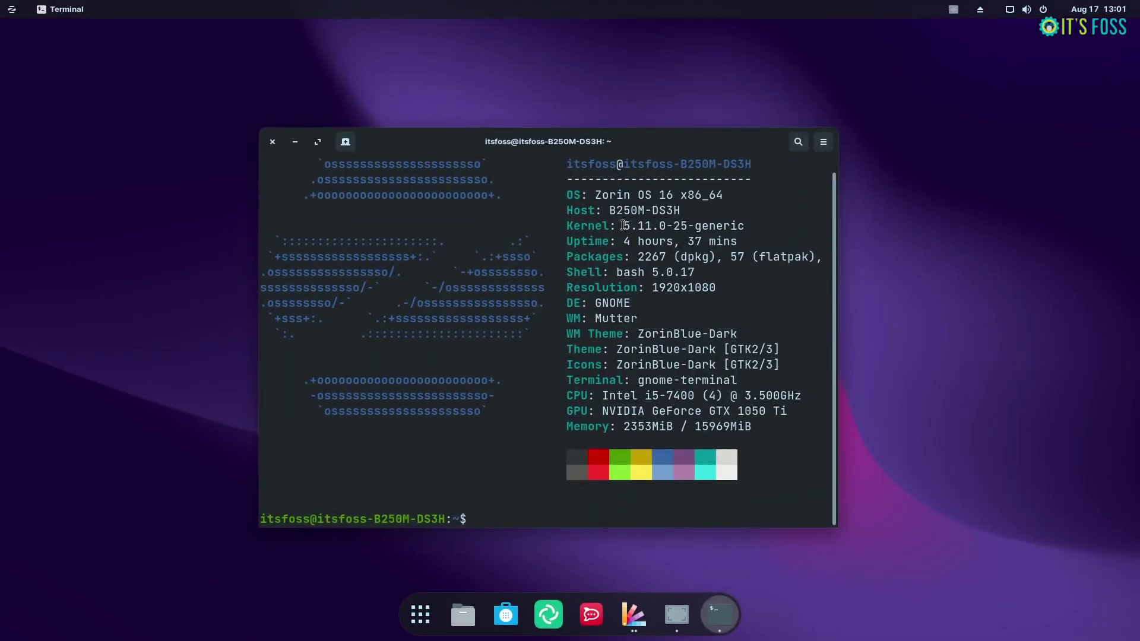
Highlight the kernel version 5.11.0-25-generic in the neofetch output, then clear the selection
left_click_drag(622, 225, 770, 195)
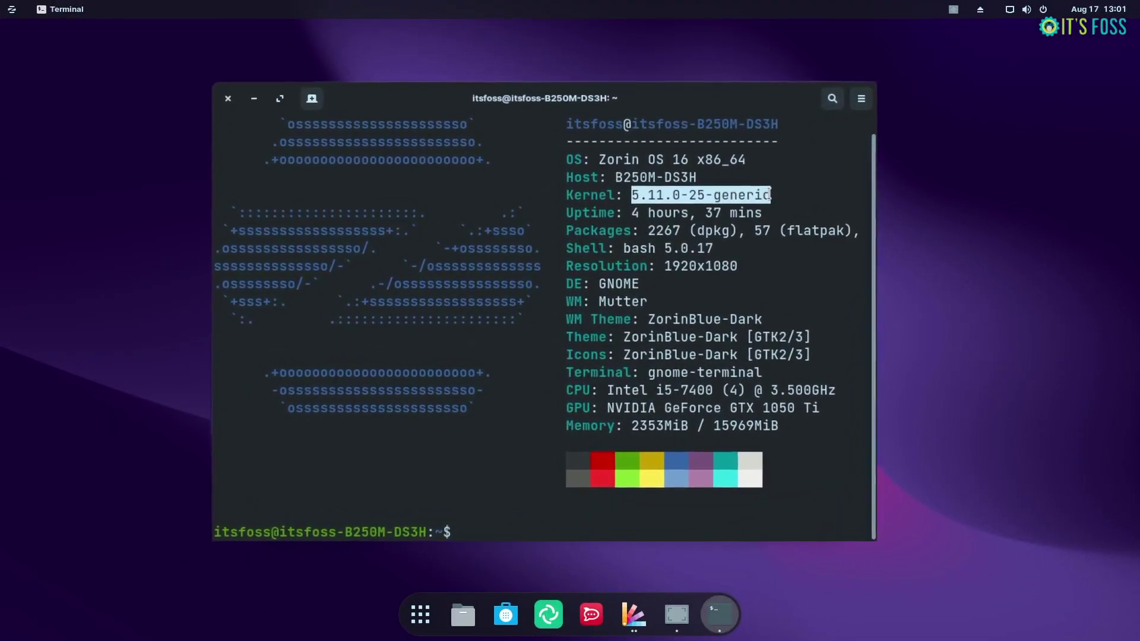
left_click(755, 159)
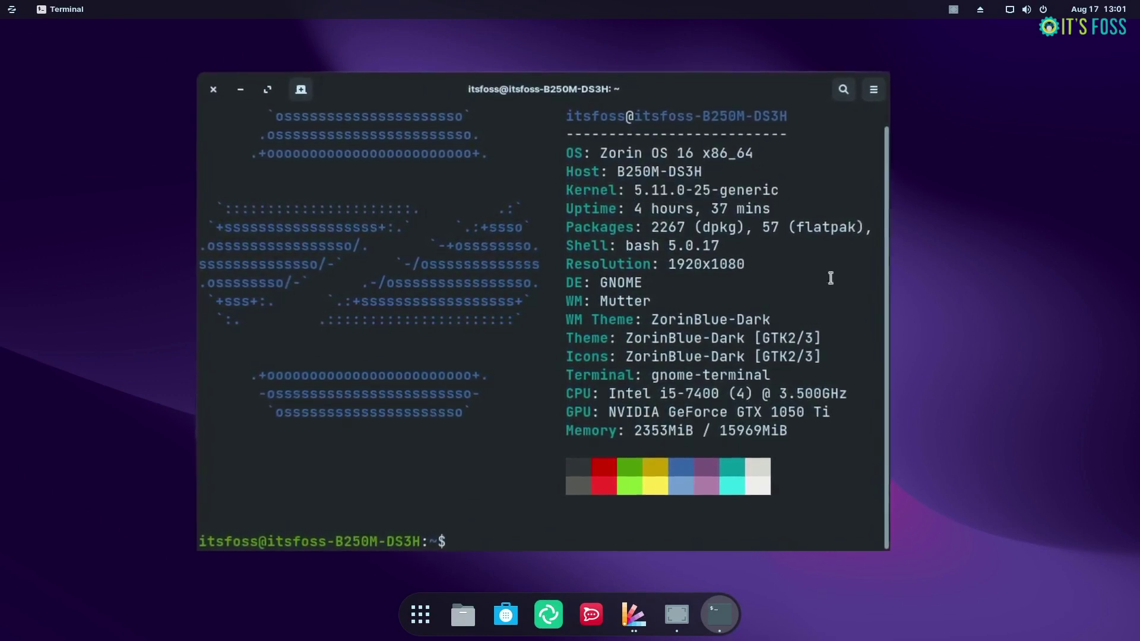